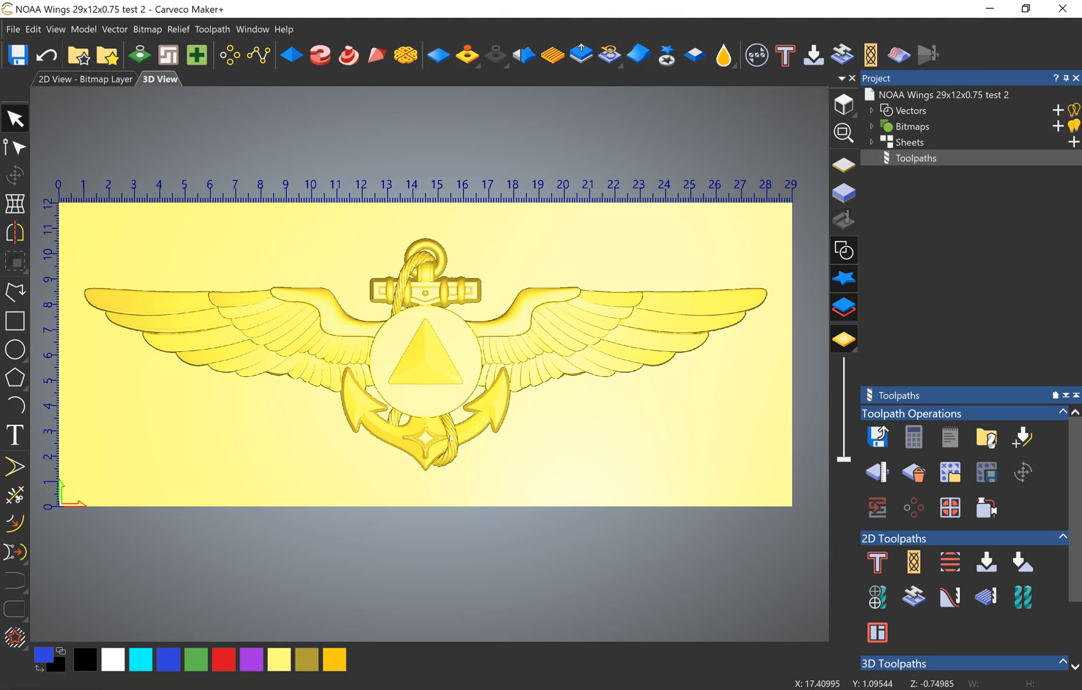
Step: Create a circle vector about 4.45 inches in diameter around the central disc of the wings emblem
{"action": "scroll", "coordinate": [404, 374], "scroll_direction": "up", "scroll_amount": 4}
{"action": "left_click_drag", "start_coordinate": [427, 214], "coordinate": [465, 290]}
{"action": "scroll", "coordinate": [442, 320], "scroll_direction": "up", "scroll_amount": 3}
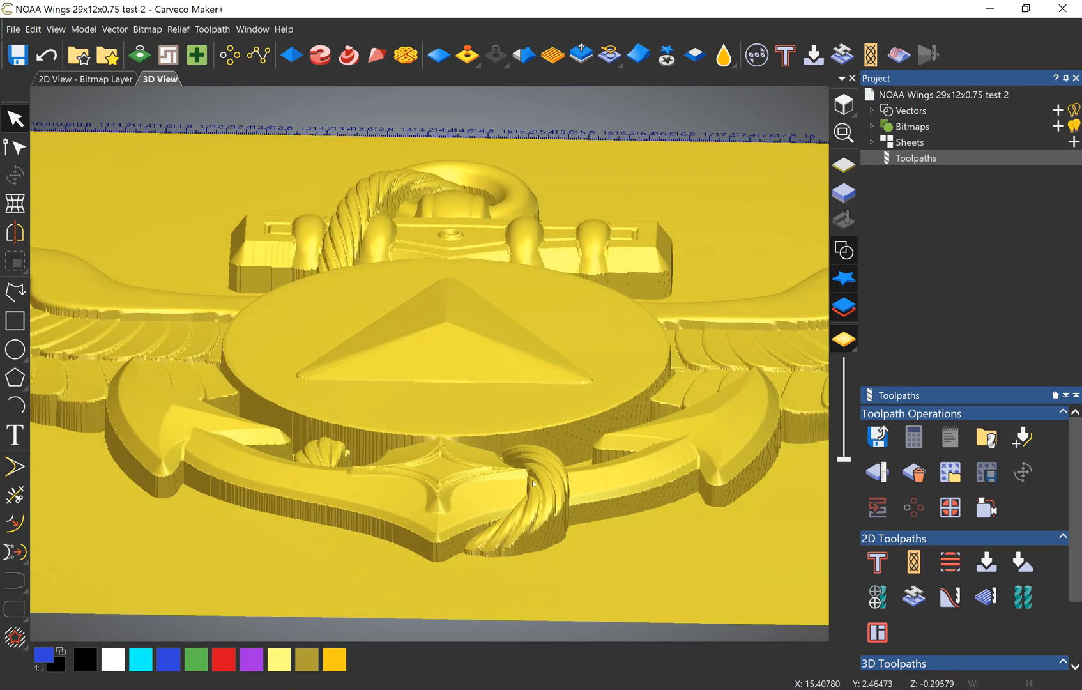
{"action": "left_click_drag", "start_coordinate": [533, 484], "coordinate": [516, 578]}
{"action": "left_click", "coordinate": [843, 104]}
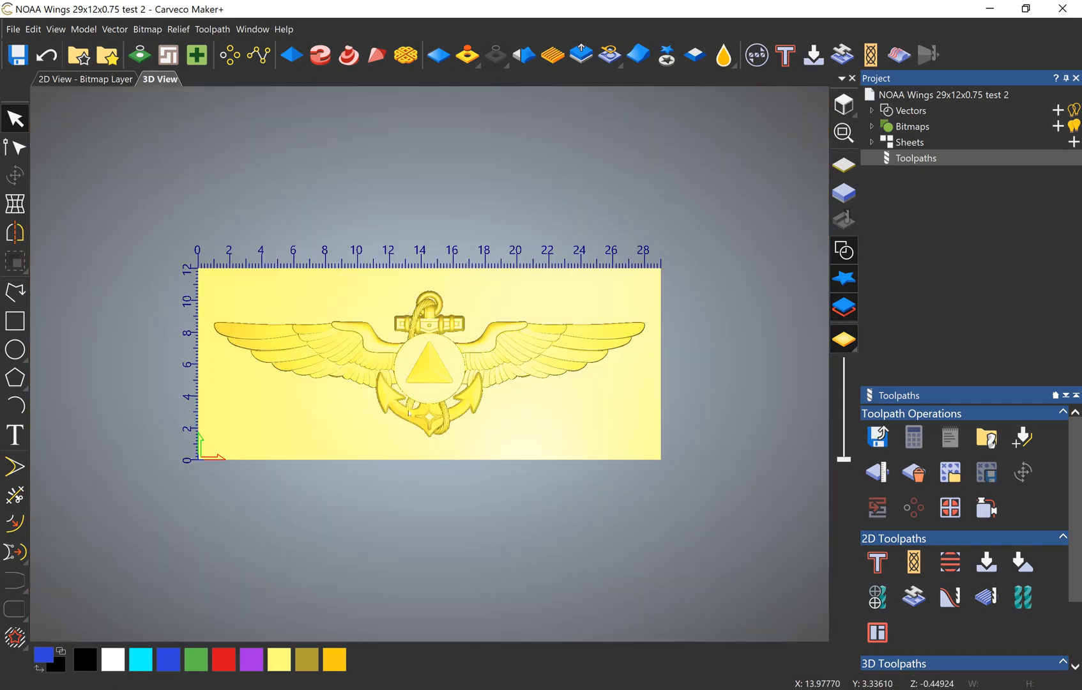
{"action": "scroll", "coordinate": [487, 313], "scroll_direction": "up", "scroll_amount": 6}
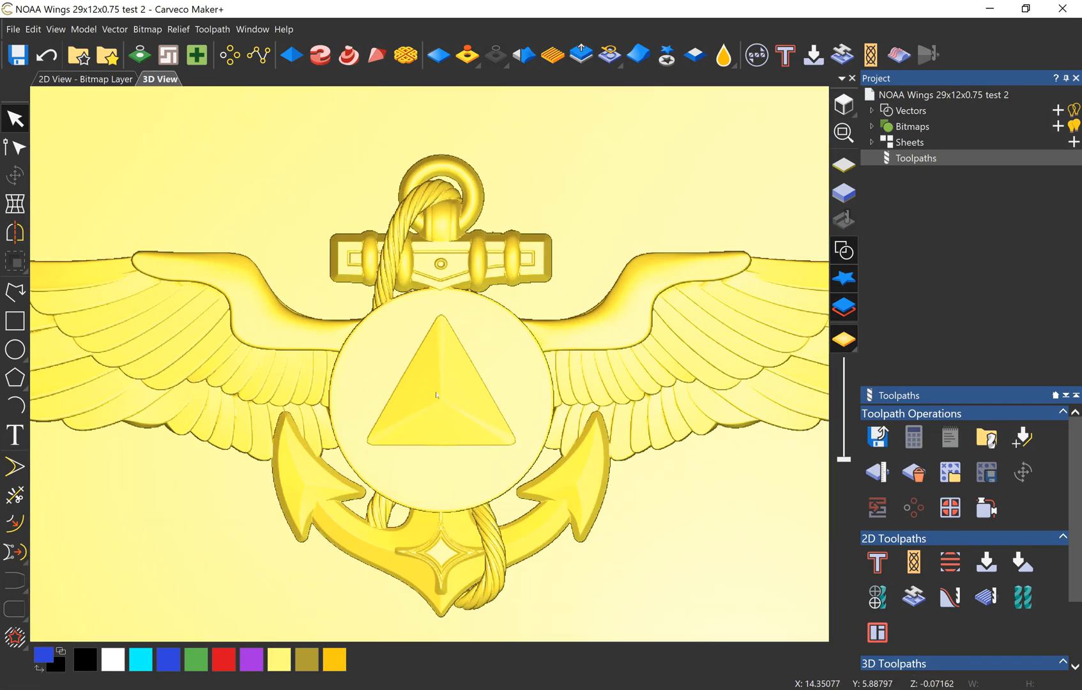
{"action": "left_click", "coordinate": [15, 349]}
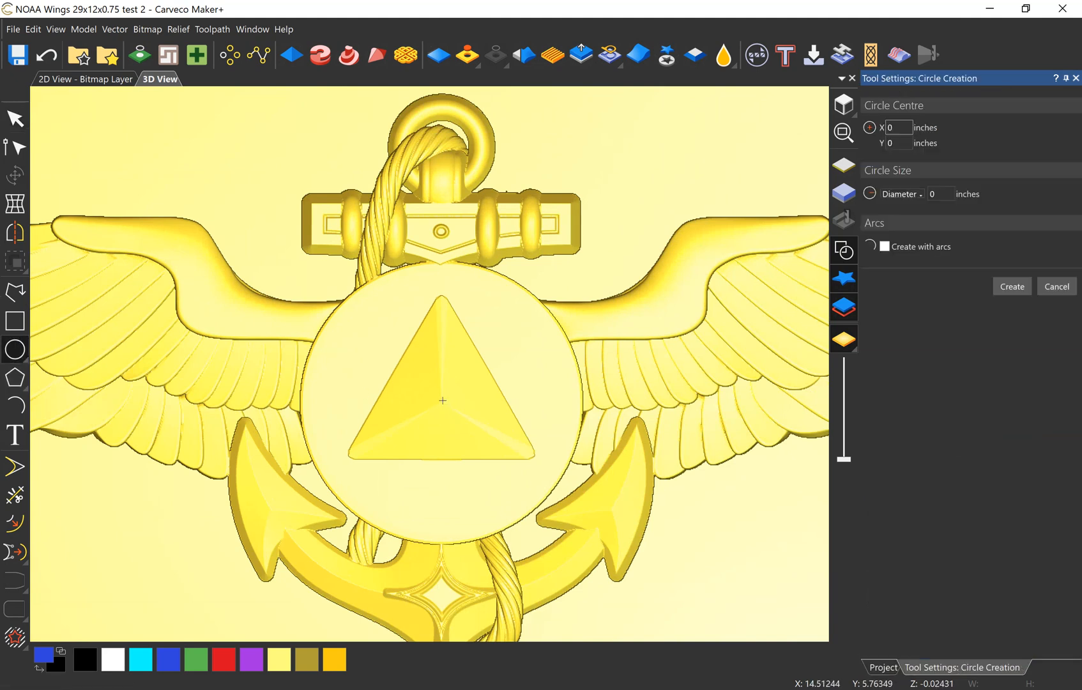
{"action": "left_click_drag", "start_coordinate": [438, 400], "coordinate": [576, 401]}
{"action": "left_click_drag", "start_coordinate": [344, 299], "coordinate": [341, 296]}
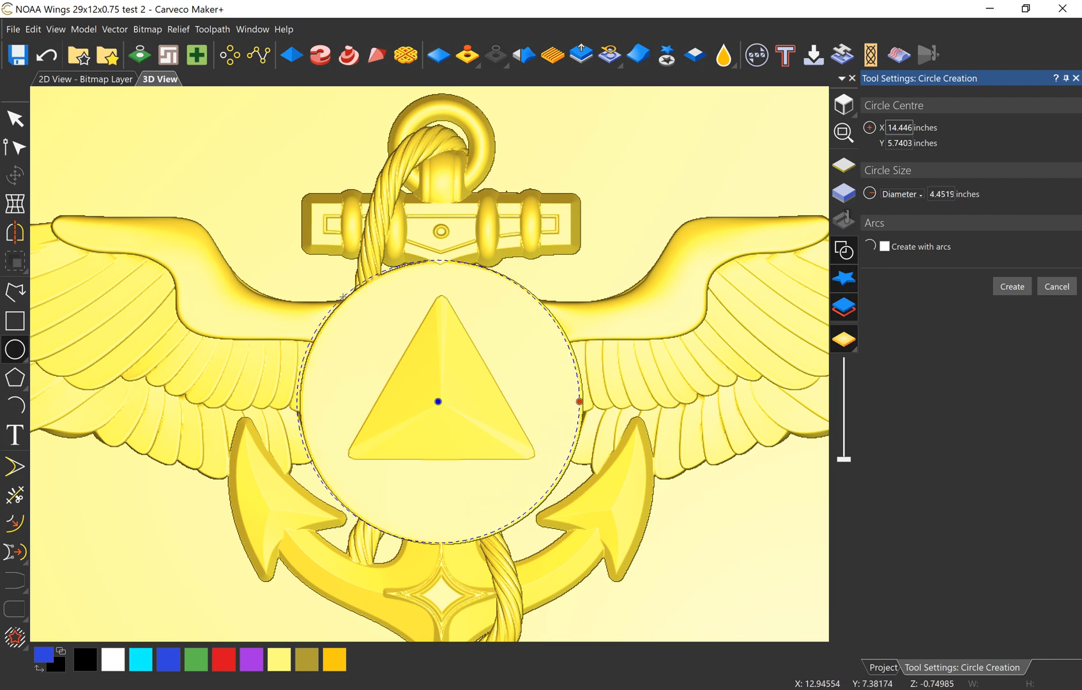
{"action": "left_click", "coordinate": [1012, 286]}
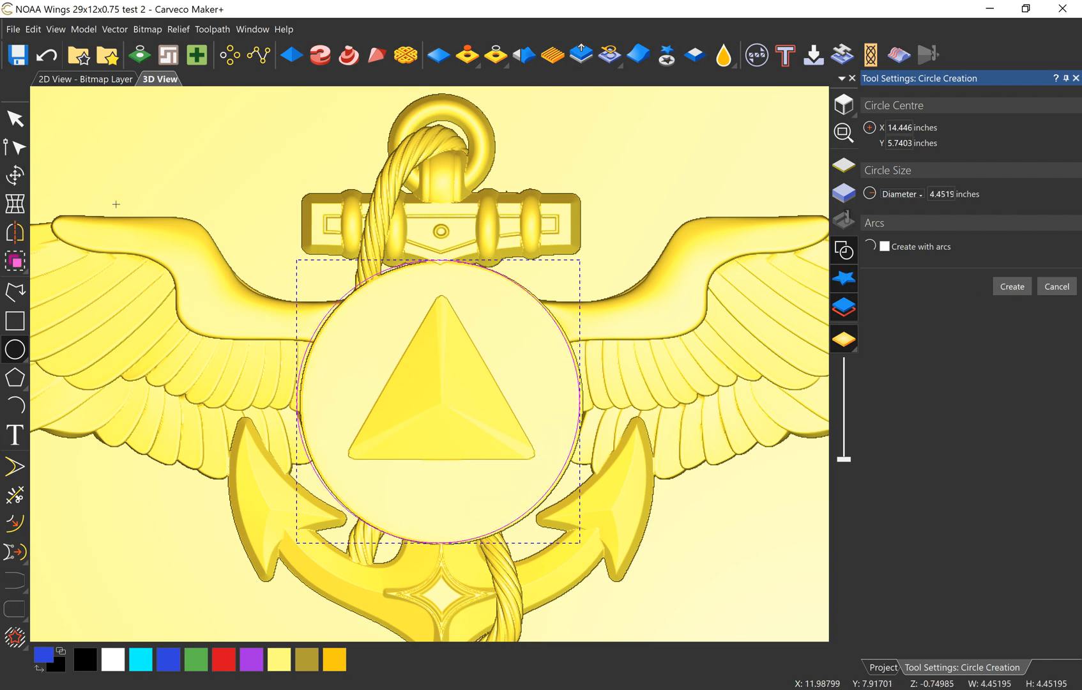
Step: Move the circle vector slightly so it lines up with the edge of the central disc
{"action": "left_click", "coordinate": [16, 118]}
{"action": "scroll", "coordinate": [258, 414], "scroll_direction": "up", "scroll_amount": 2}
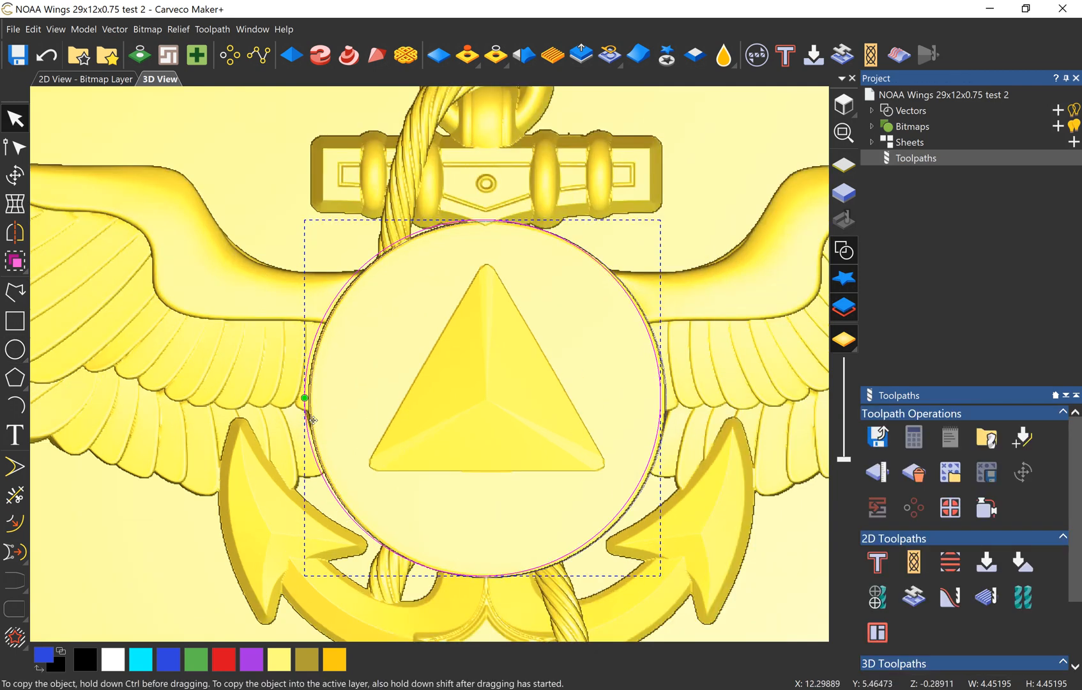
{"action": "left_click_drag", "start_coordinate": [309, 419], "coordinate": [312, 421]}
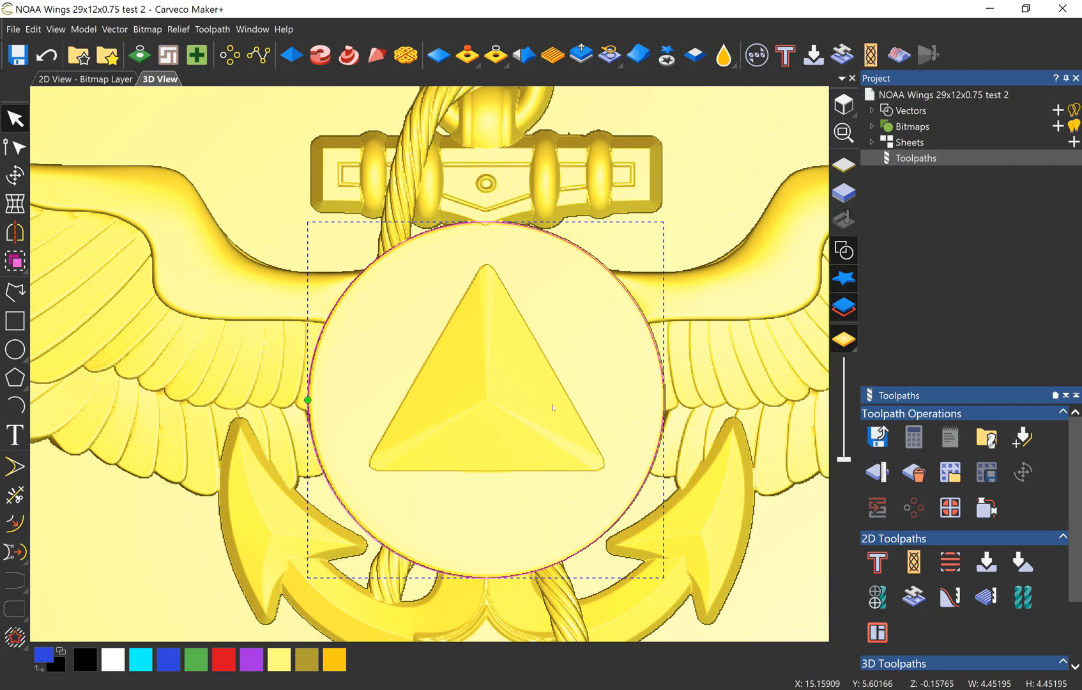
{"action": "left_click", "coordinate": [617, 375]}
{"action": "left_click_drag", "start_coordinate": [598, 441], "coordinate": [594, 411]}
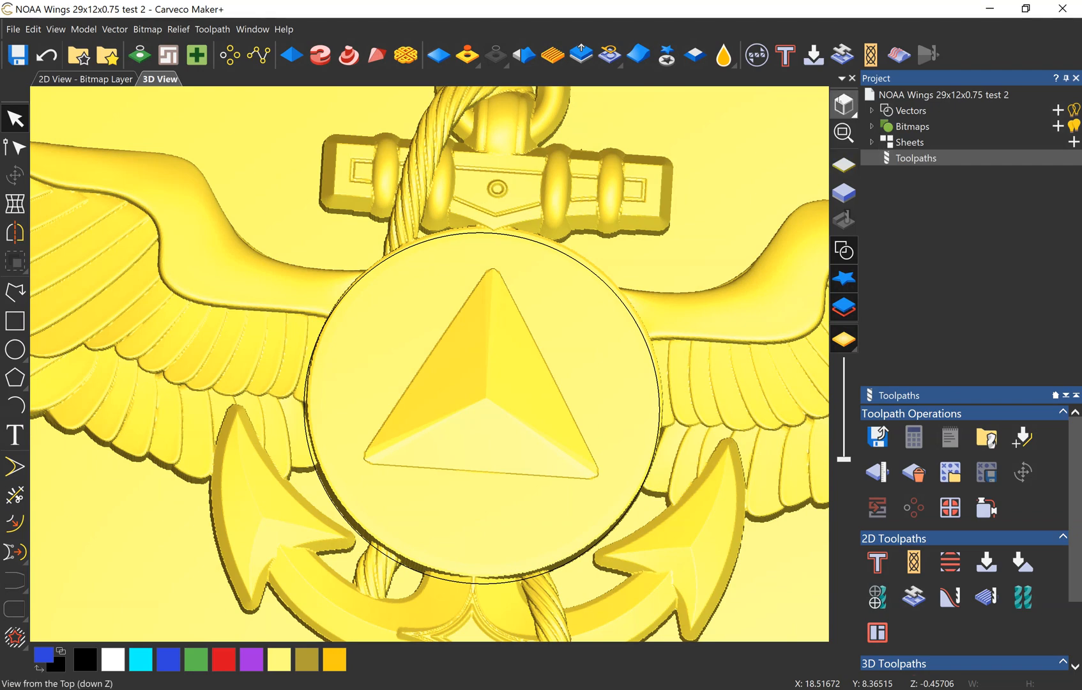
Step: Give the circle vector a Round profile with the Shape Editor
{"action": "left_click", "coordinate": [843, 105]}
{"action": "scroll", "coordinate": [432, 352], "scroll_direction": "up", "scroll_amount": 3}
{"action": "scroll", "coordinate": [433, 352], "scroll_direction": "up", "scroll_amount": 3}
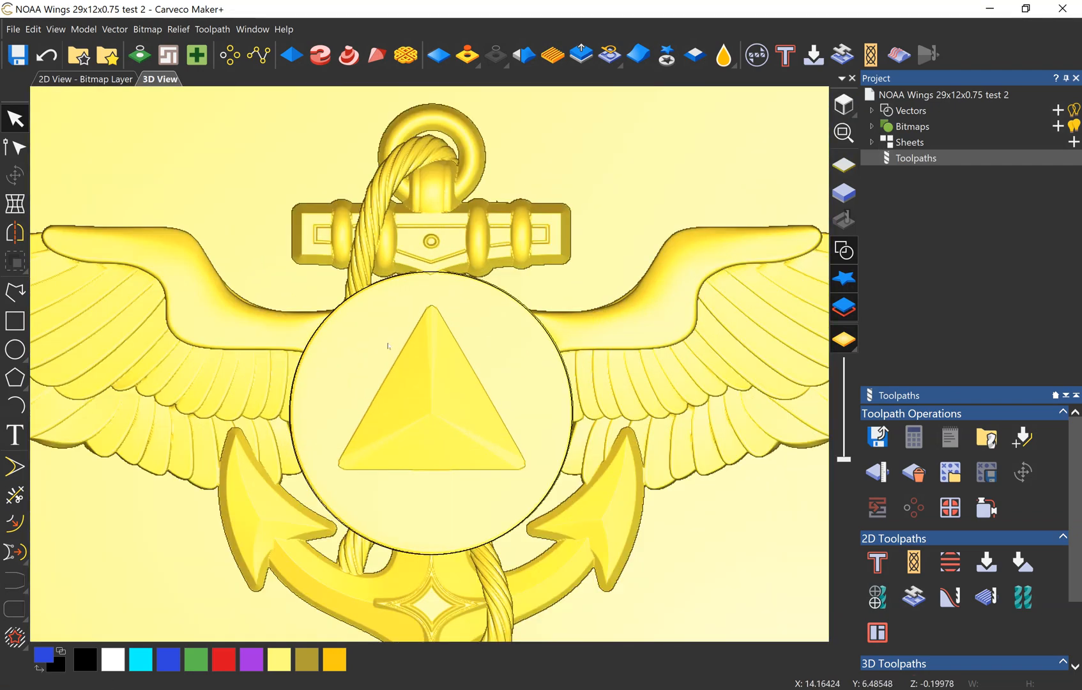
{"action": "left_click", "coordinate": [346, 299]}
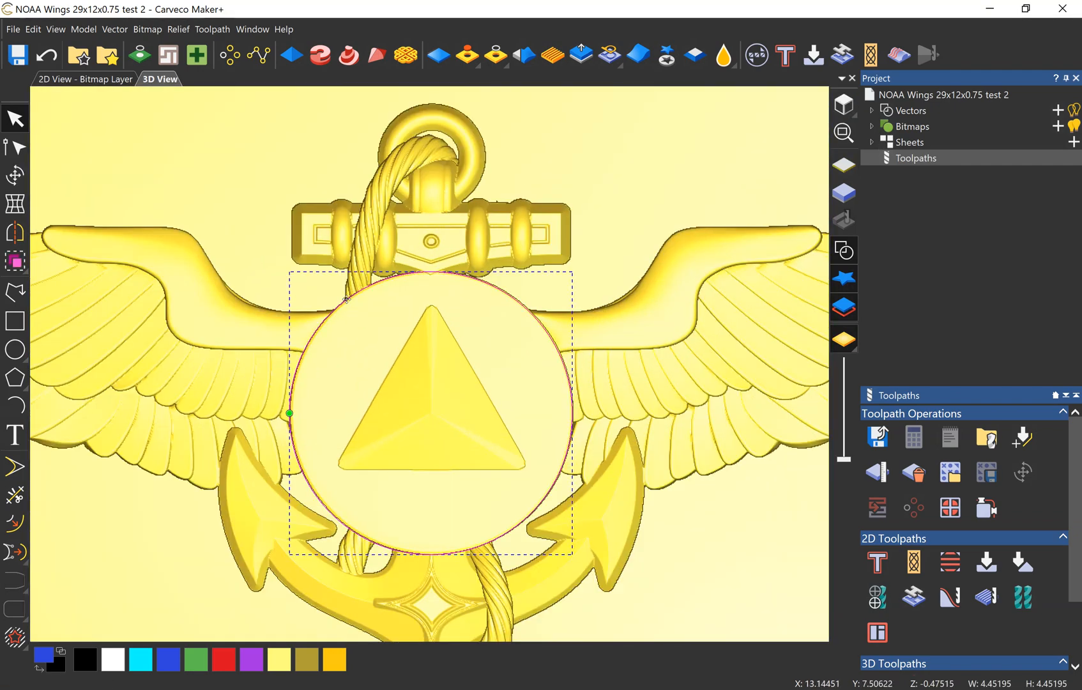
{"action": "left_click", "coordinate": [290, 57]}
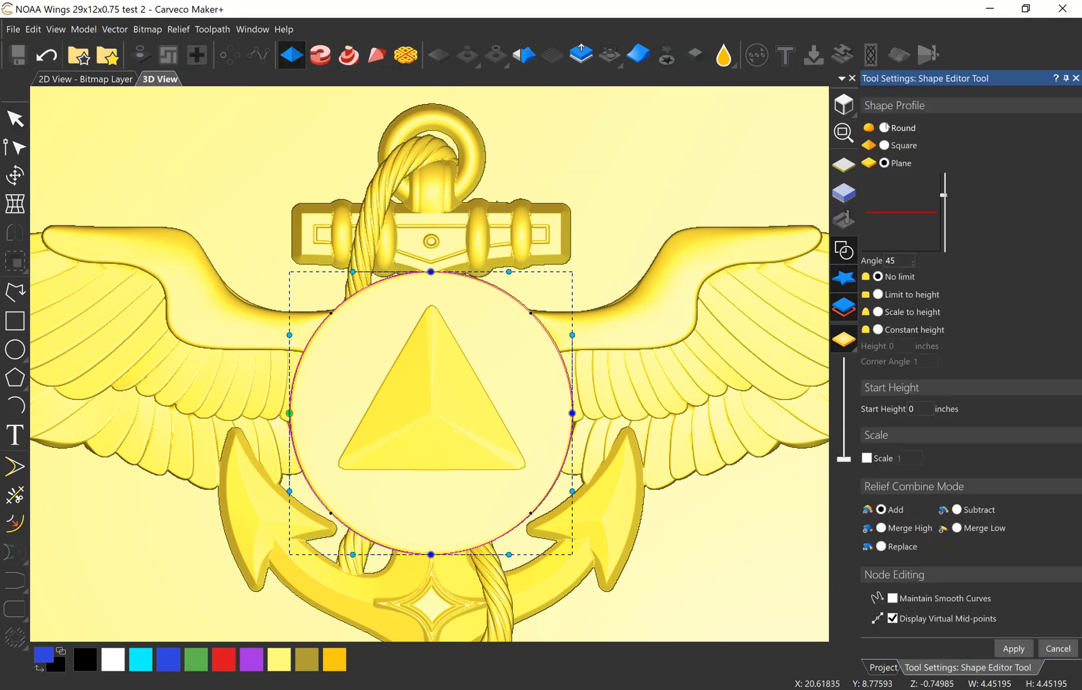
{"action": "left_click", "coordinate": [884, 127]}
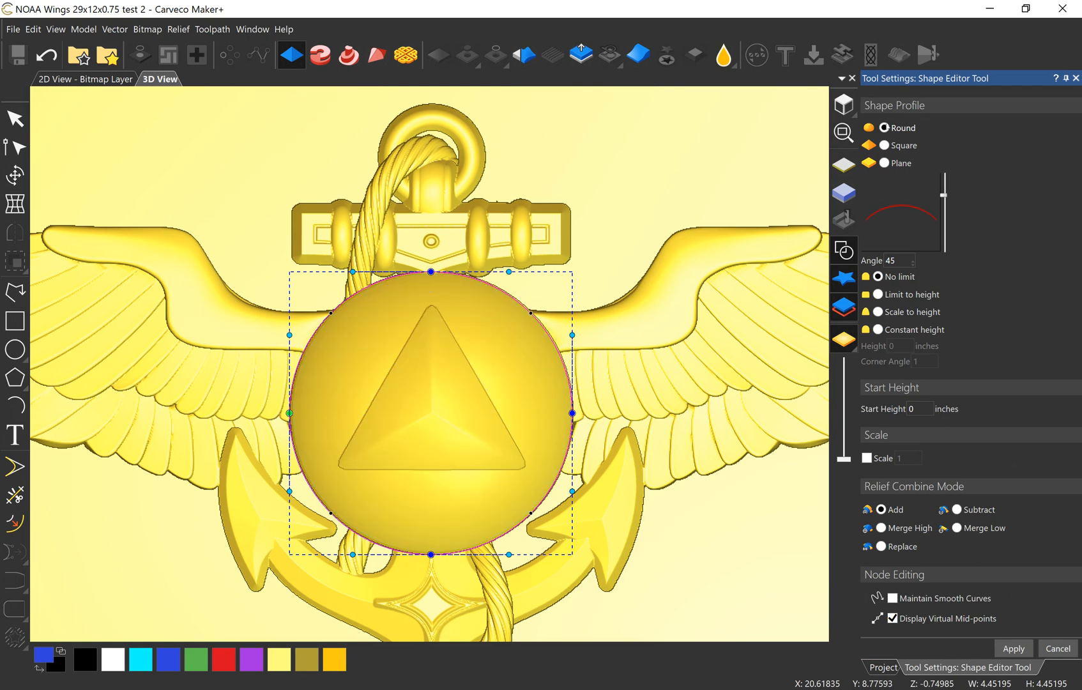
{"action": "scroll", "coordinate": [475, 506], "scroll_direction": "up", "scroll_amount": 2}
{"action": "scroll", "coordinate": [474, 508], "scroll_direction": "down", "scroll_amount": 4}
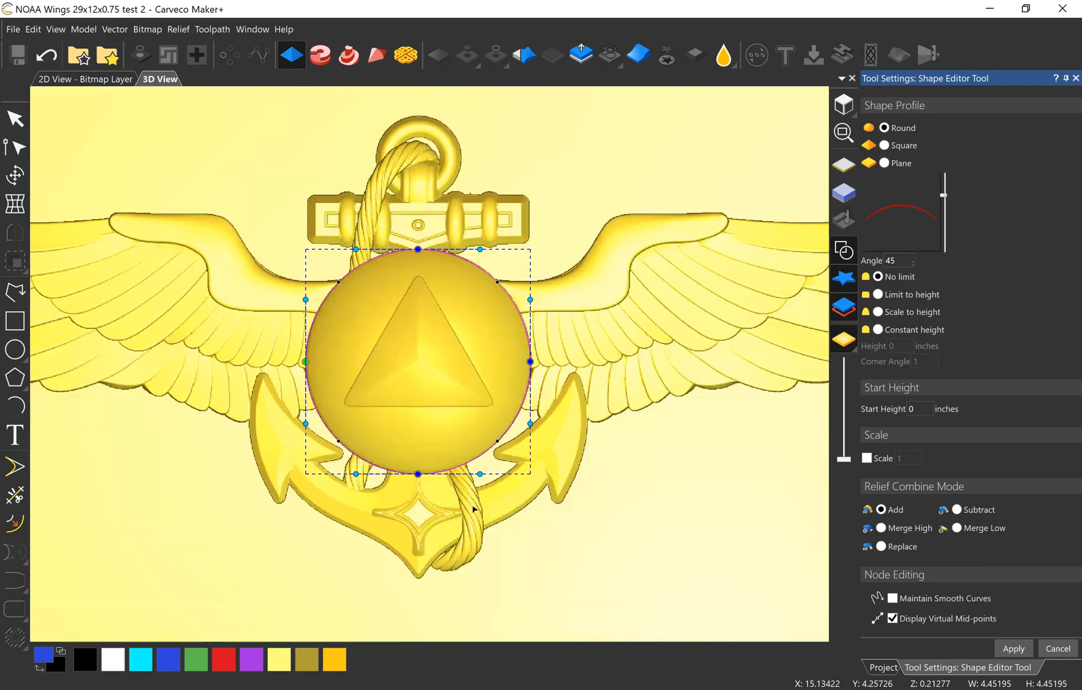
Step: Set the round profile's angle to 17 degrees and apply the dome to the central disc
{"action": "middle_click_drag", "start_coordinate": [434, 496], "coordinate": [440, 318]}
{"action": "scroll", "coordinate": [399, 409], "scroll_direction": "up", "scroll_amount": 2}
{"action": "scroll", "coordinate": [436, 380], "scroll_direction": "up", "scroll_amount": 4}
{"action": "middle_click_drag", "start_coordinate": [437, 381], "coordinate": [418, 360]}
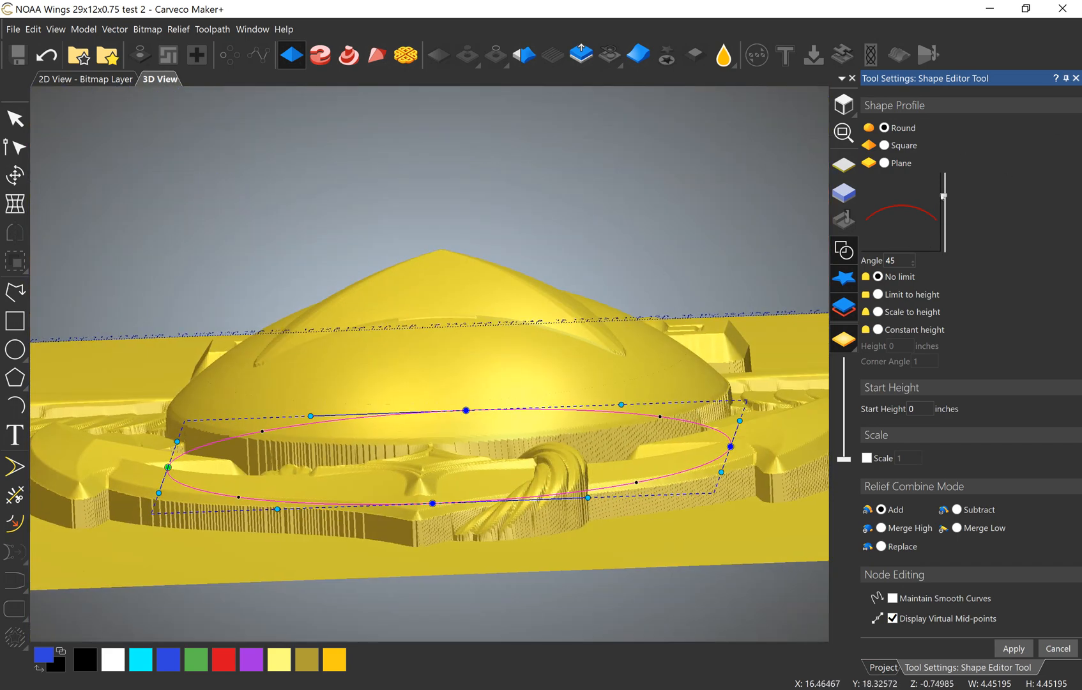
{"action": "left_click_drag", "start_coordinate": [943, 196], "coordinate": [943, 207]}
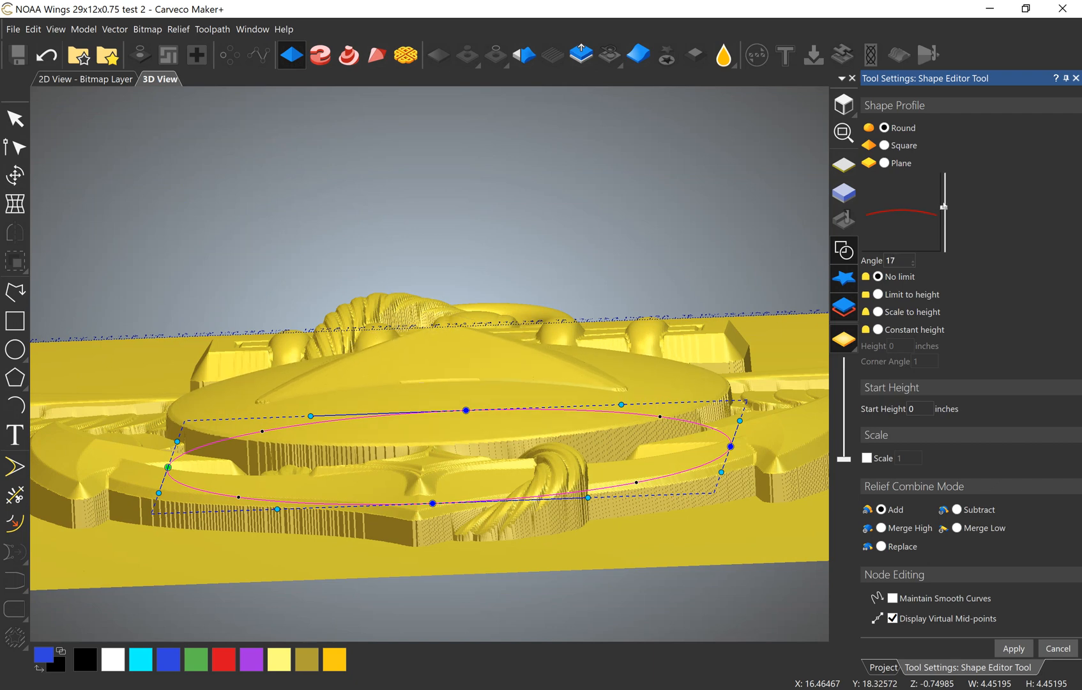
{"action": "left_click_drag", "start_coordinate": [447, 471], "coordinate": [359, 399]}
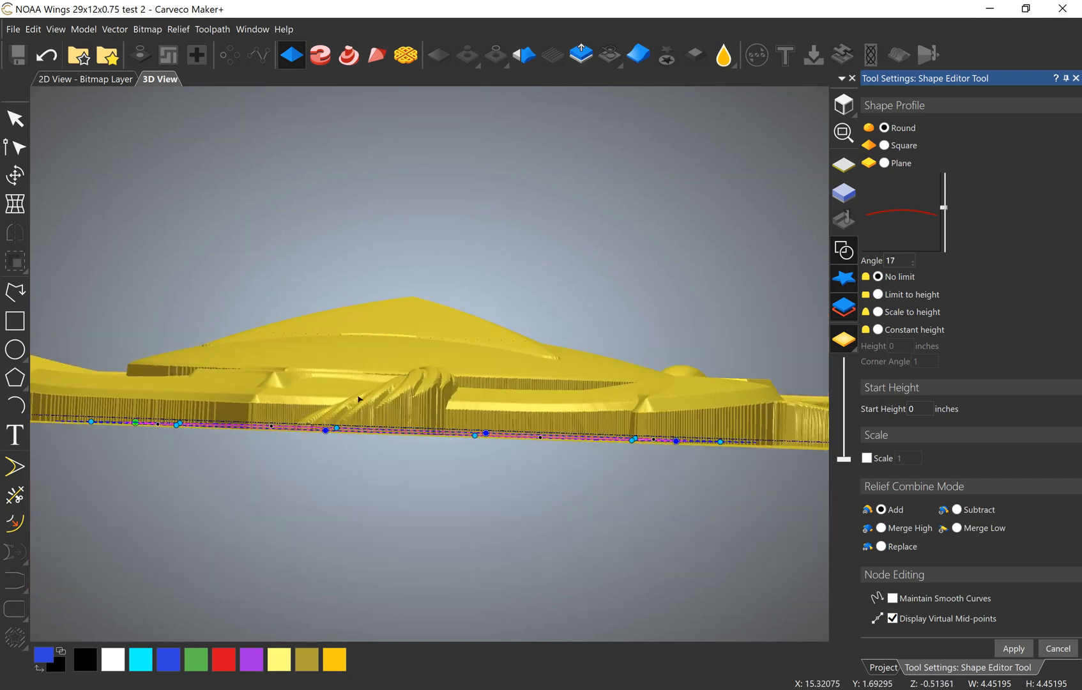
{"action": "left_click_drag", "start_coordinate": [439, 417], "coordinate": [407, 544]}
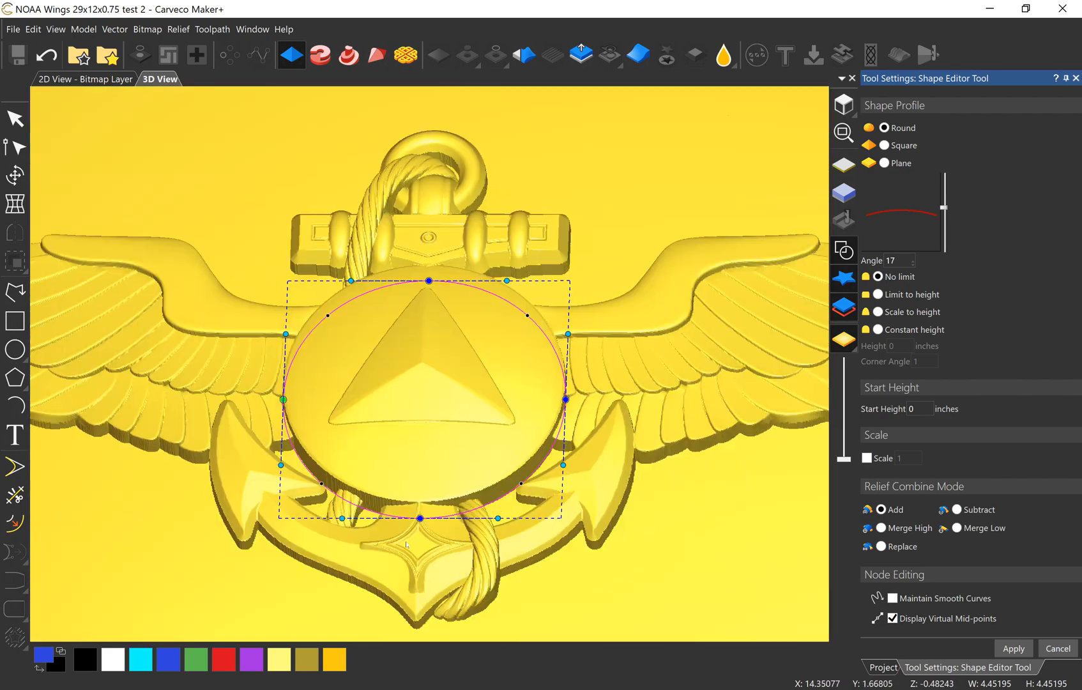
{"action": "left_click_drag", "start_coordinate": [406, 404], "coordinate": [648, 572]}
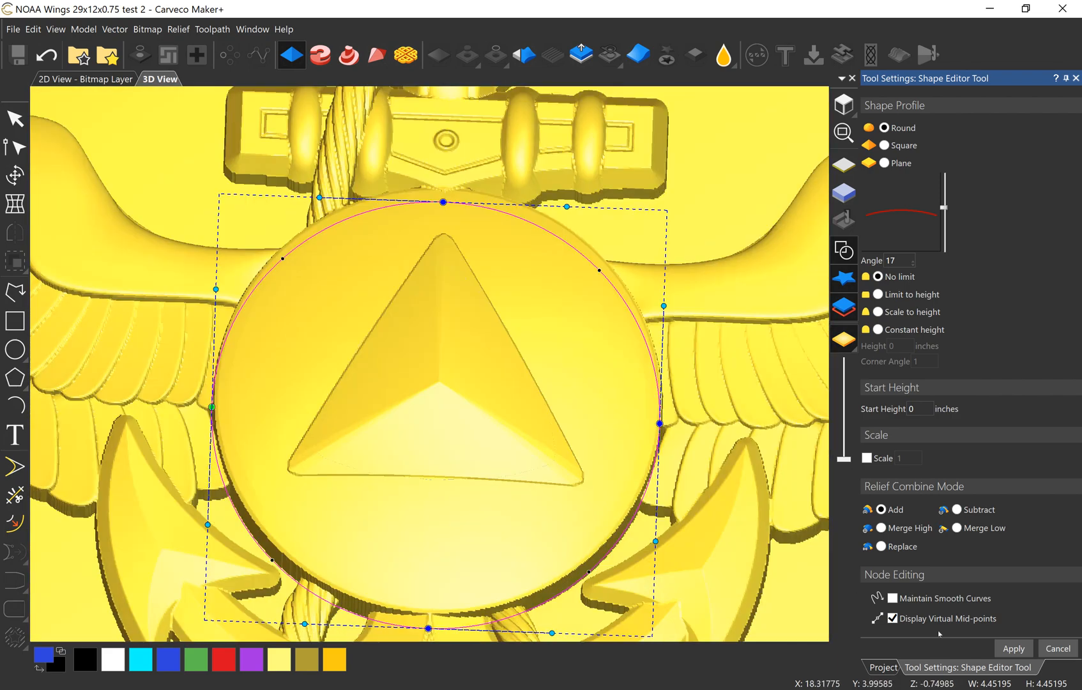
{"action": "left_click", "coordinate": [1012, 648]}
{"action": "scroll", "coordinate": [367, 440], "scroll_direction": "down", "scroll_amount": 3}
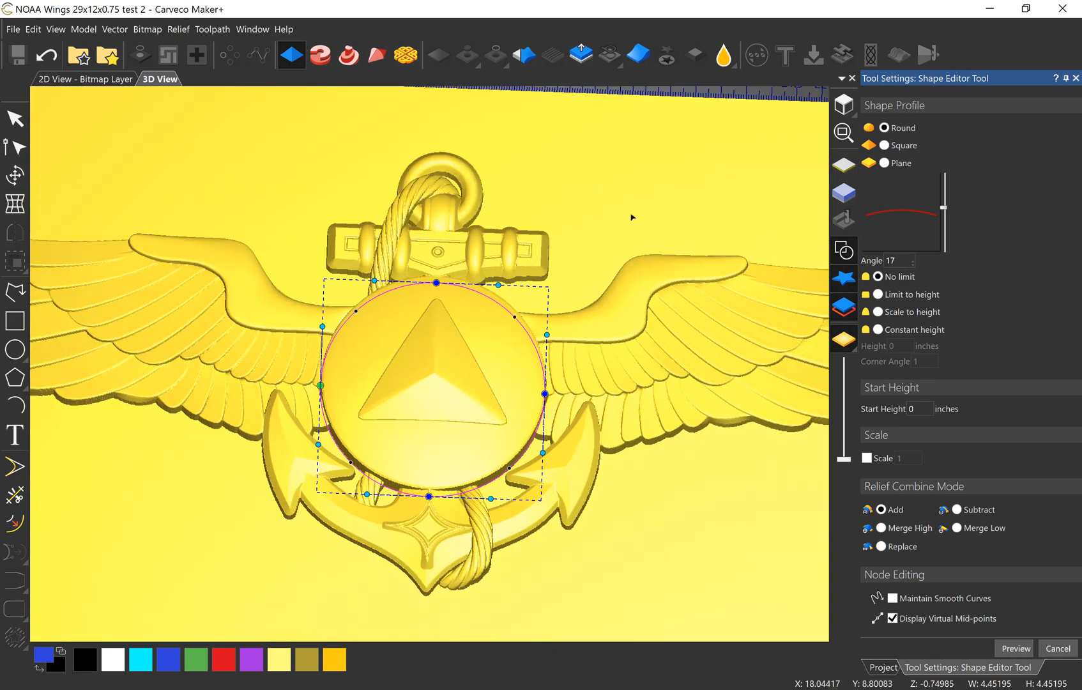
{"action": "left_click", "coordinate": [642, 197]}
{"action": "key", "text": "Escape"}
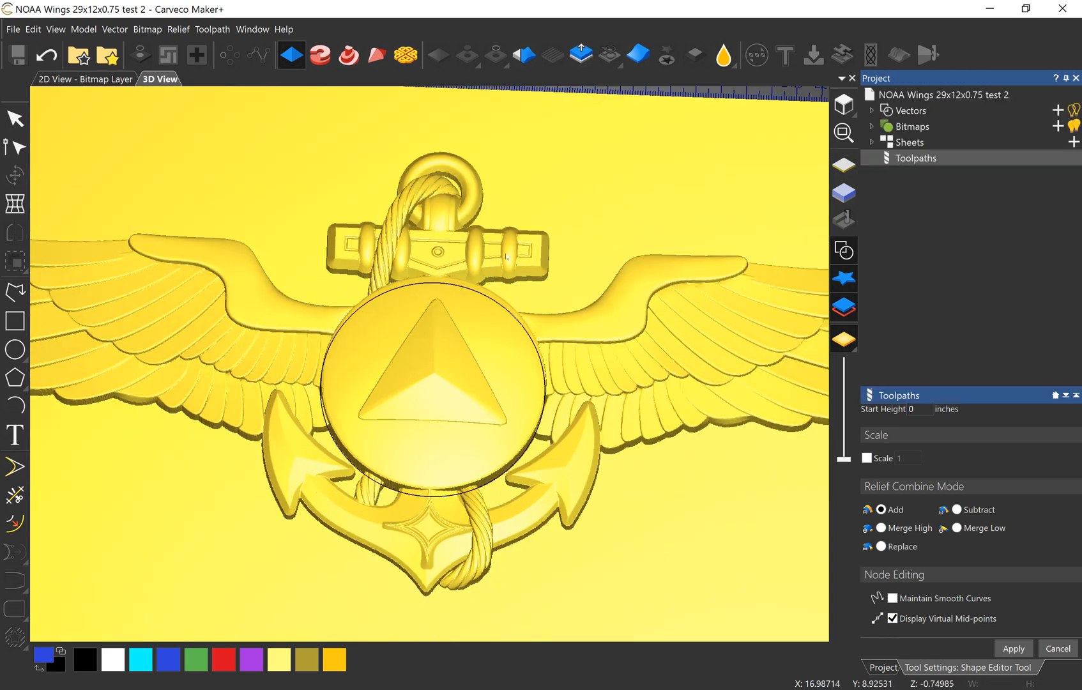
Step: Create a three-sided polygon vector with a radius of about 1.77 inches over the raised triangle on the disc
{"action": "left_click_drag", "start_coordinate": [424, 408], "coordinate": [460, 401]}
{"action": "scroll", "coordinate": [409, 398], "scroll_direction": "up", "scroll_amount": 3}
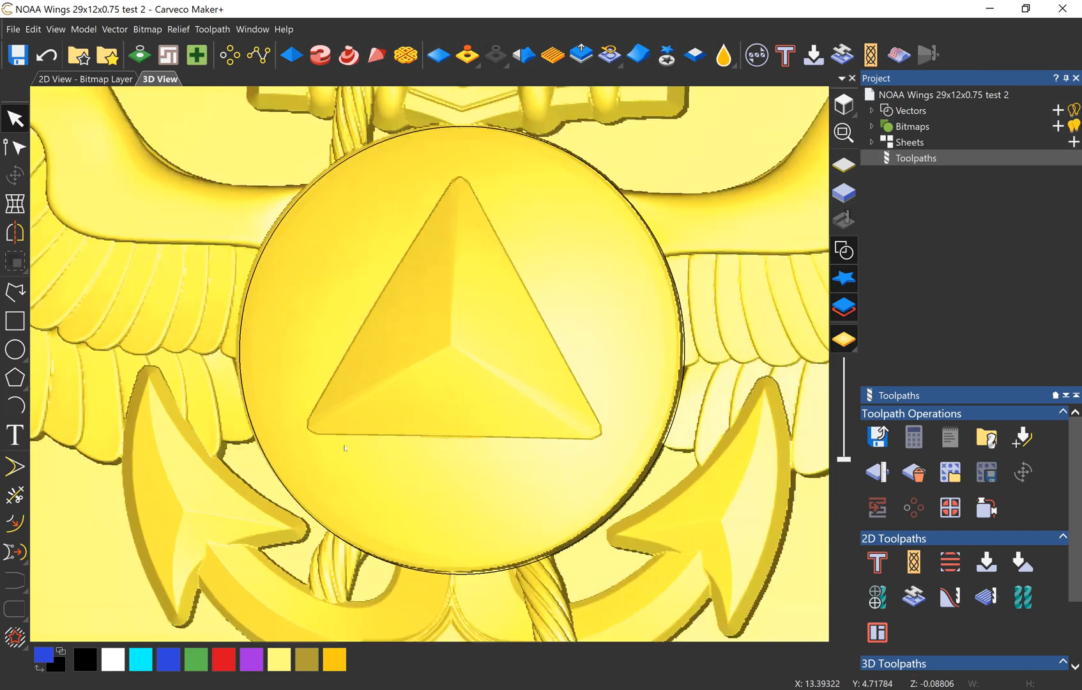
{"action": "left_click_drag", "start_coordinate": [343, 449], "coordinate": [441, 321]}
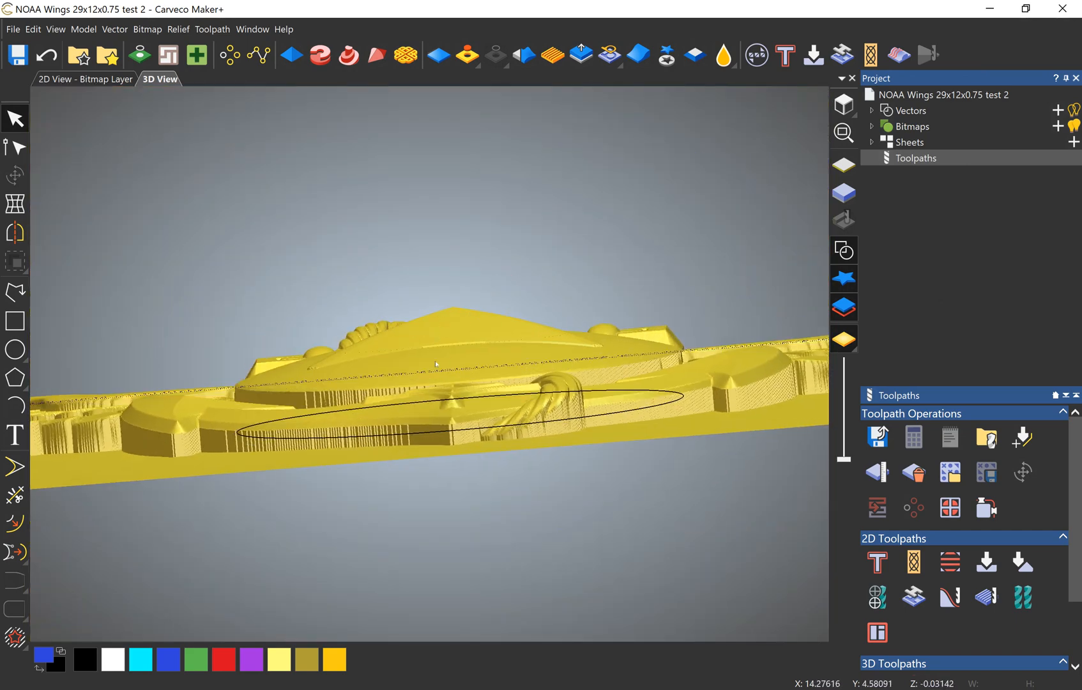
{"action": "left_click_drag", "start_coordinate": [436, 364], "coordinate": [465, 635]}
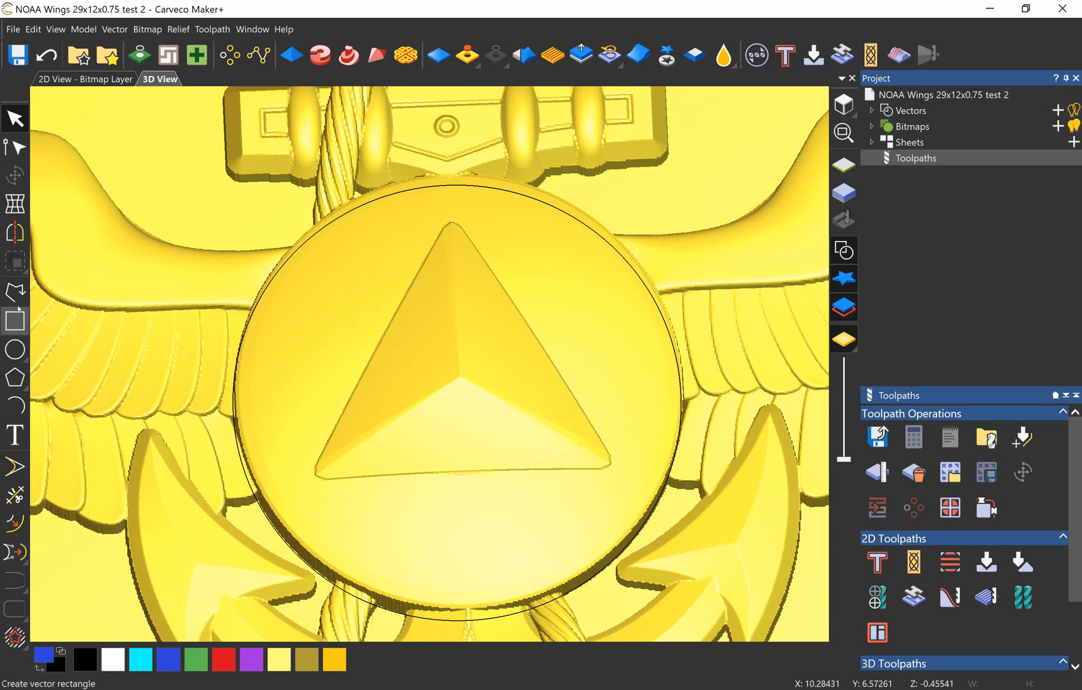
{"action": "mouse_move", "coordinate": [15, 378]}
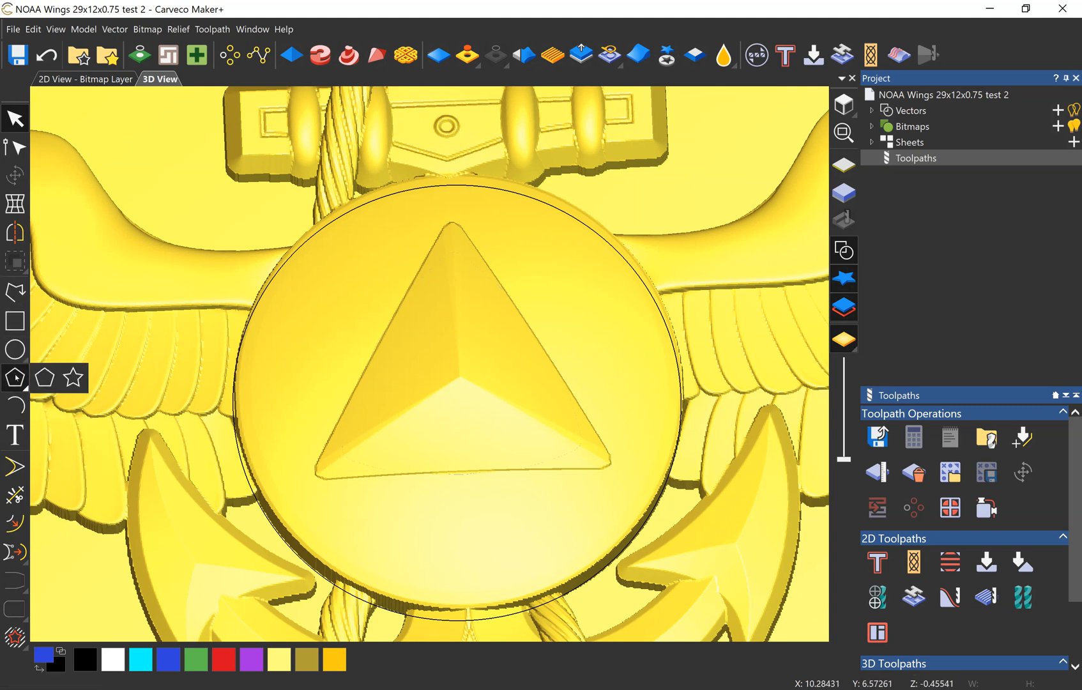
{"action": "left_click", "coordinate": [48, 377]}
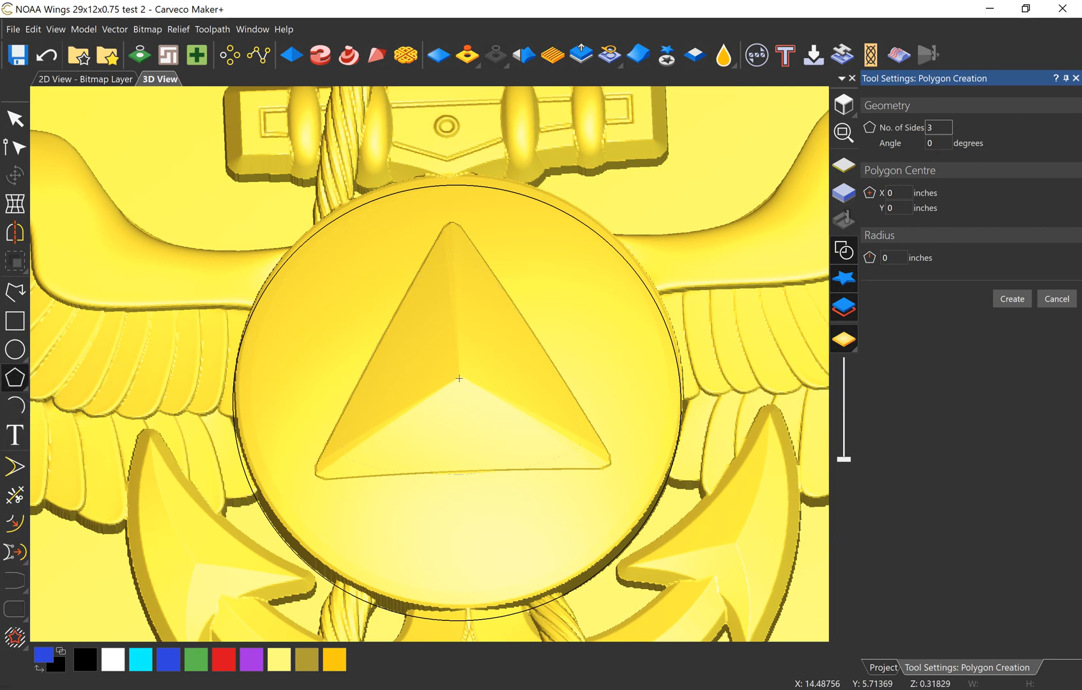
{"action": "mouse_move", "coordinate": [460, 360]}
{"action": "left_mouse_down"}
{"action": "mouse_move", "coordinate": [427, 263]}
{"action": "mouse_move", "coordinate": [394, 217]}
{"action": "left_mouse_up"}
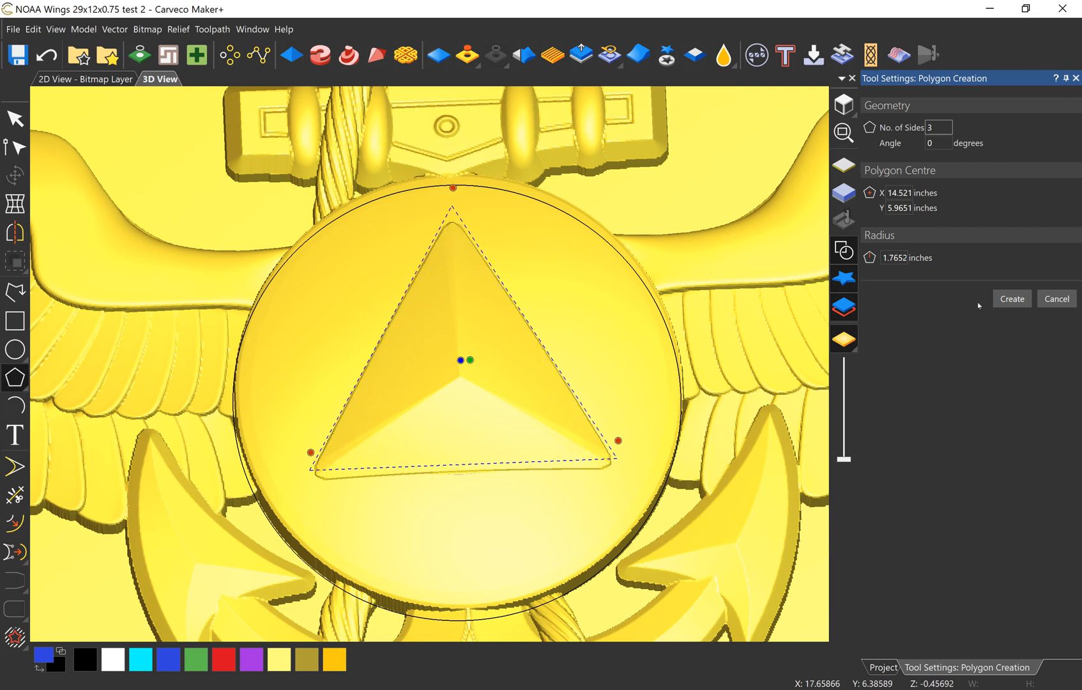
{"action": "left_click", "coordinate": [1013, 300]}
{"action": "left_click", "coordinate": [13, 115]}
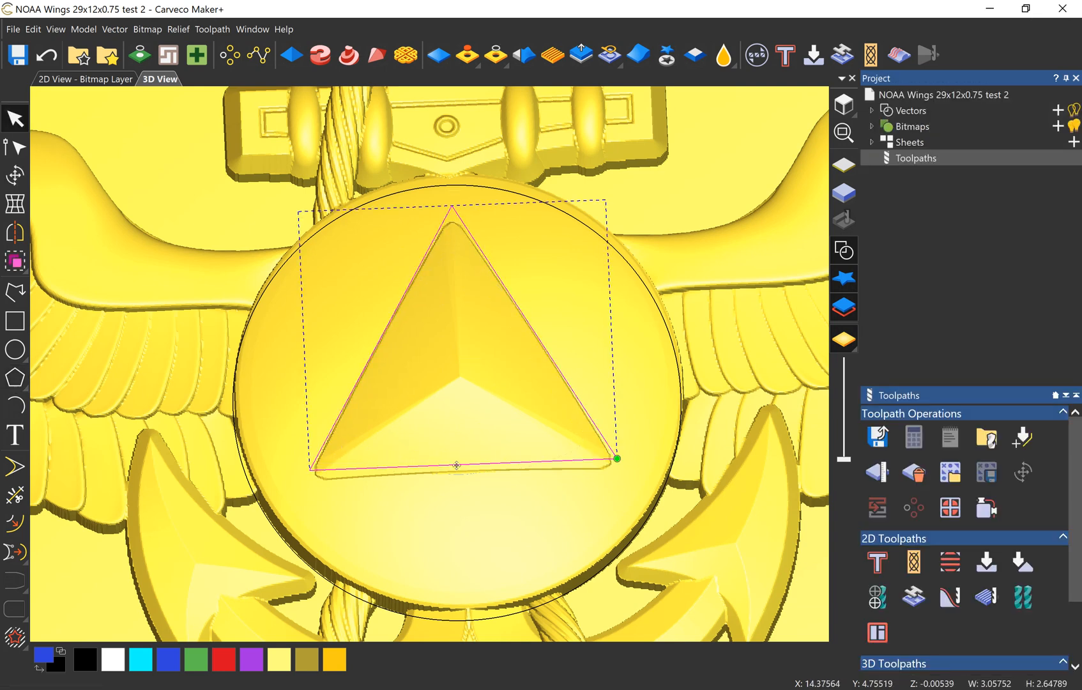
Step: Move the triangle vector down to line up with the outline of the raised triangle
{"action": "left_click", "coordinate": [843, 104]}
{"action": "scroll", "coordinate": [438, 378], "scroll_direction": "up", "scroll_amount": 6}
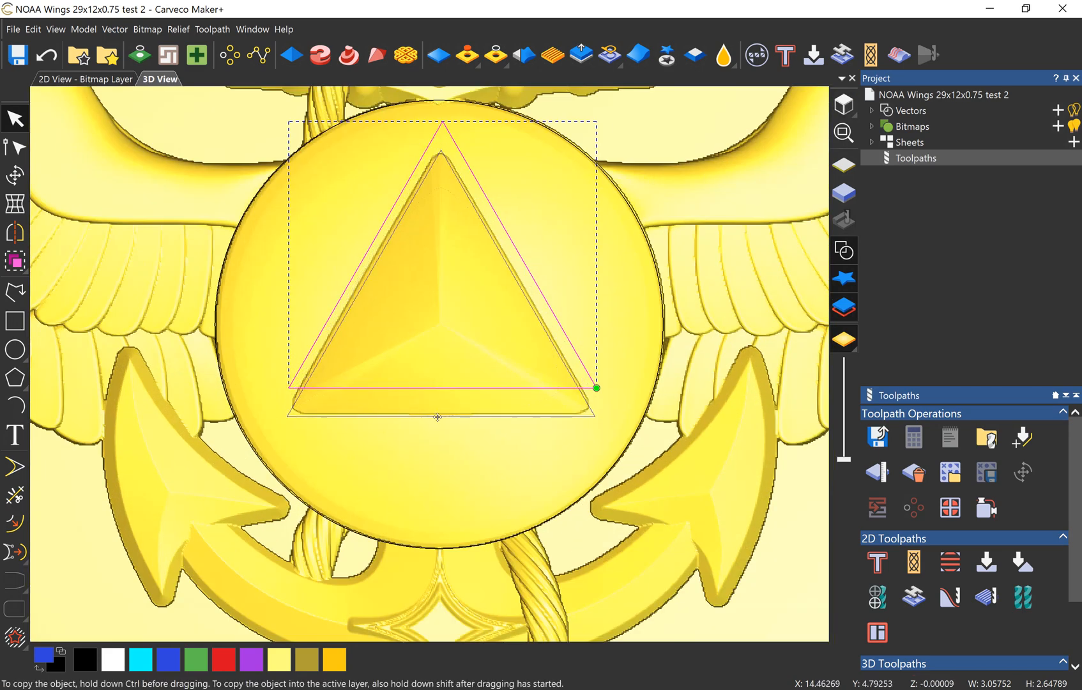
{"action": "left_click_drag", "start_coordinate": [437, 402], "coordinate": [438, 427]}
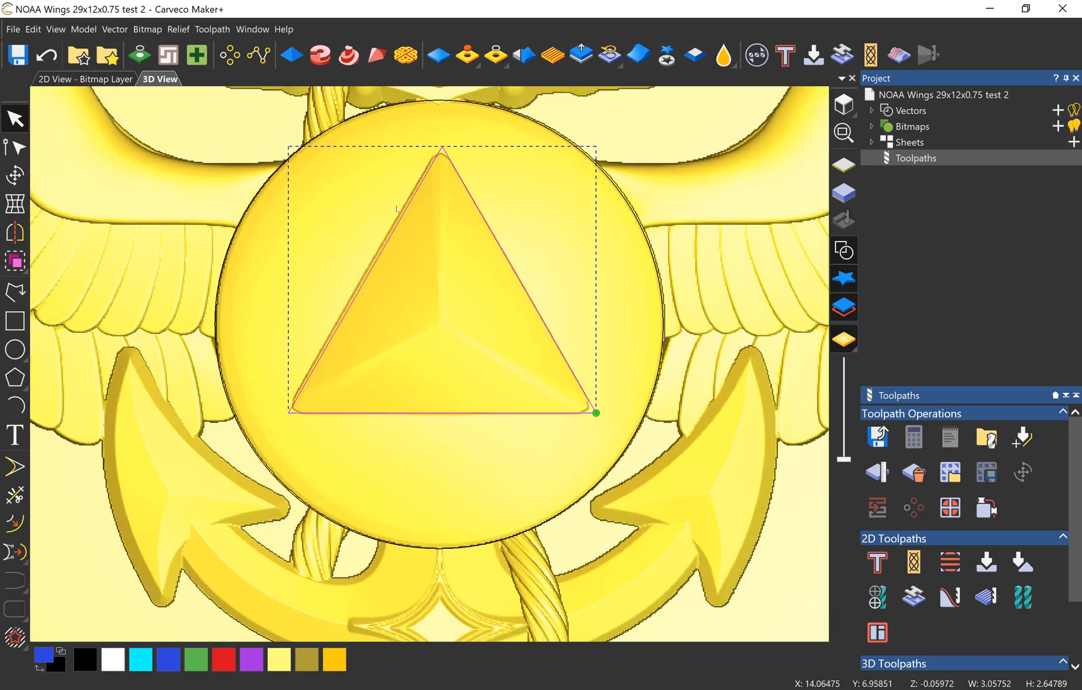
{"action": "left_click_drag", "start_coordinate": [393, 238], "coordinate": [391, 238]}
{"action": "key", "text": "t"}
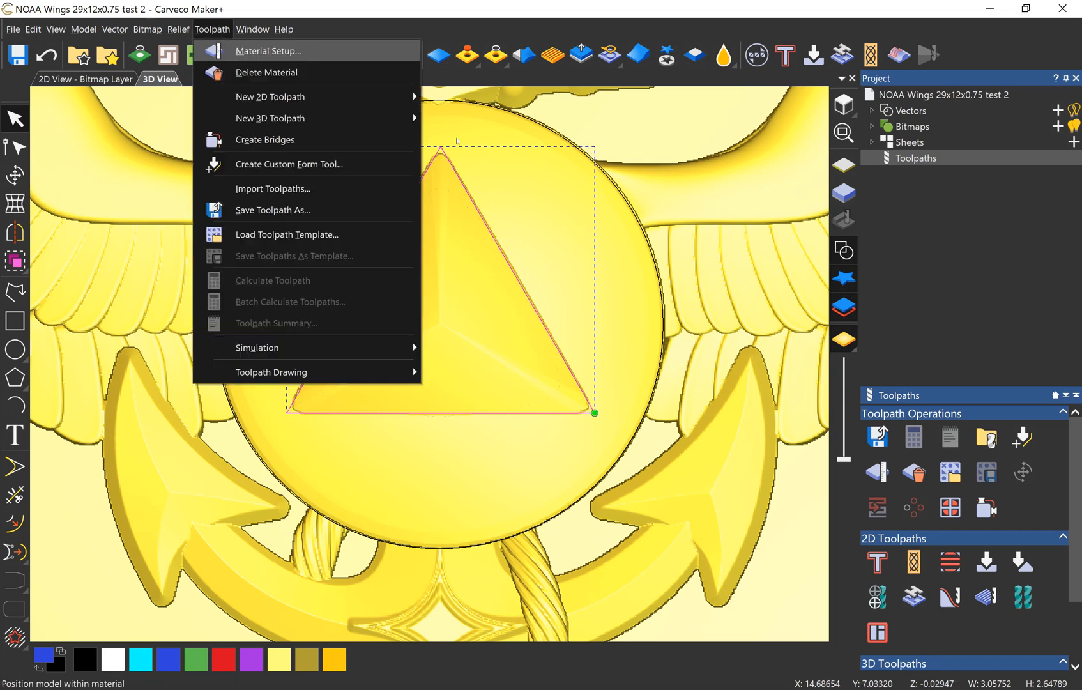
{"action": "key", "text": "Escape"}
{"action": "key", "text": "Escape"}
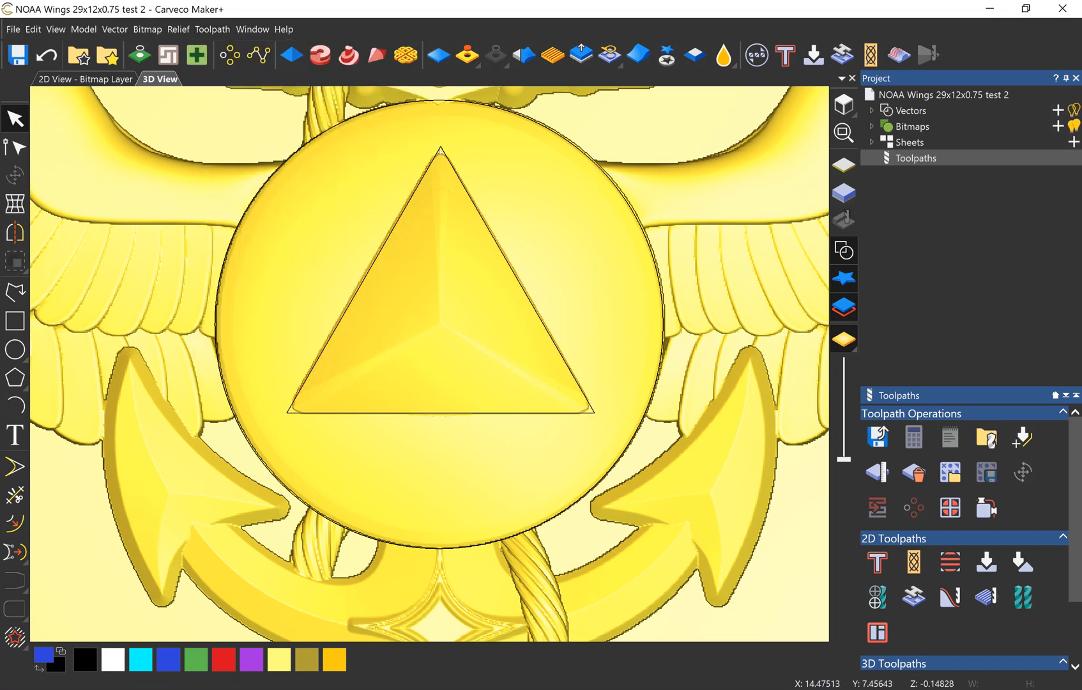
{"action": "left_click", "coordinate": [440, 150]}
{"action": "left_click", "coordinate": [440, 149]}
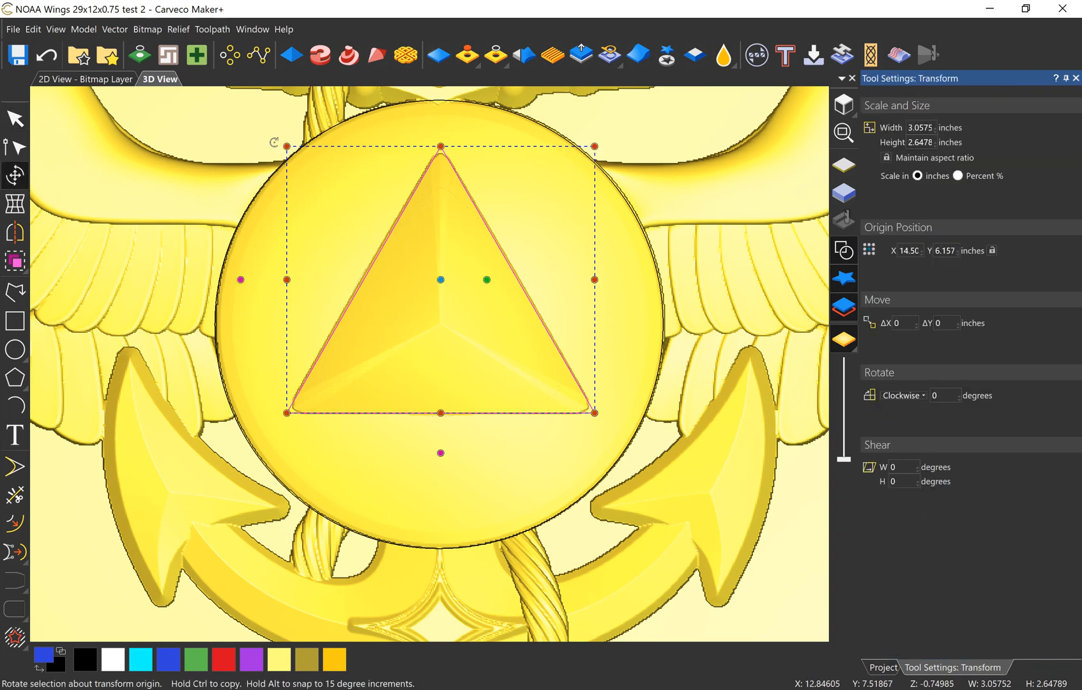
{"action": "key", "text": "Escape"}
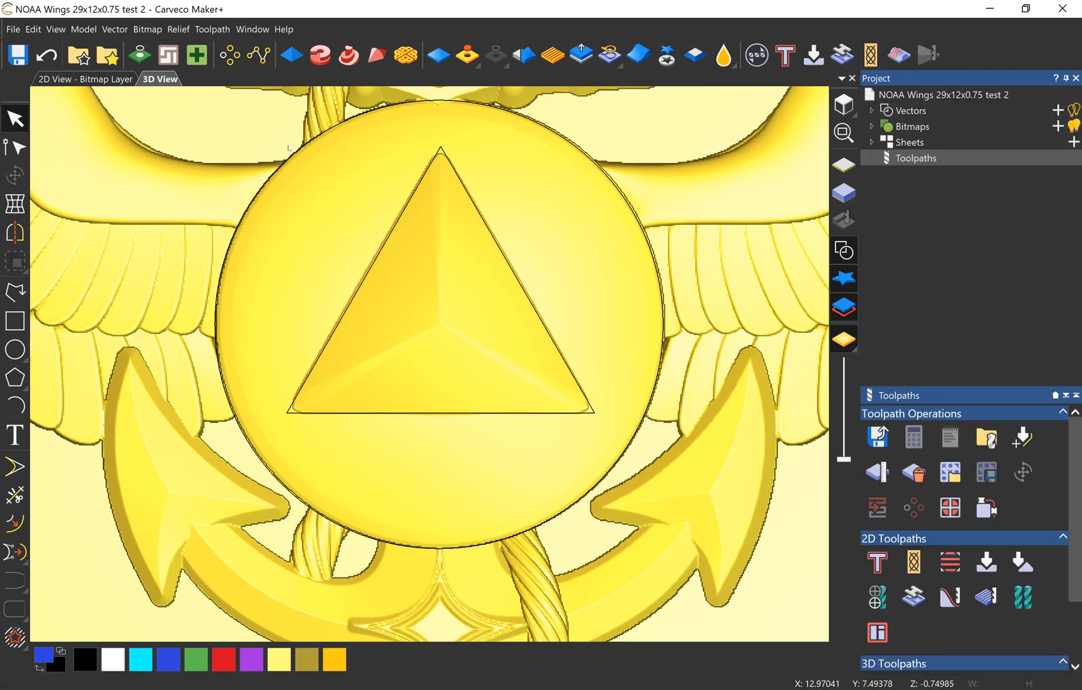
Step: Enlarge the triangle vector to about 3.08 by 2.68 inches so it fits around the raised triangle
{"action": "left_click", "coordinate": [441, 150]}
{"action": "left_click", "coordinate": [440, 150]}
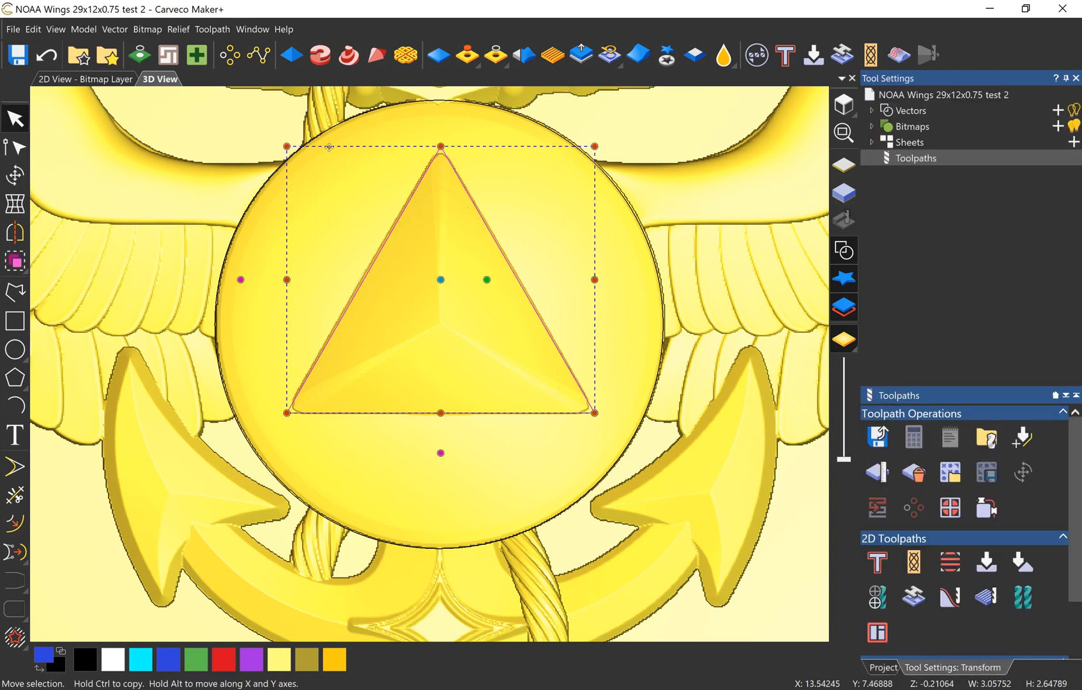
{"action": "left_click_drag", "start_coordinate": [287, 147], "coordinate": [285, 143]}
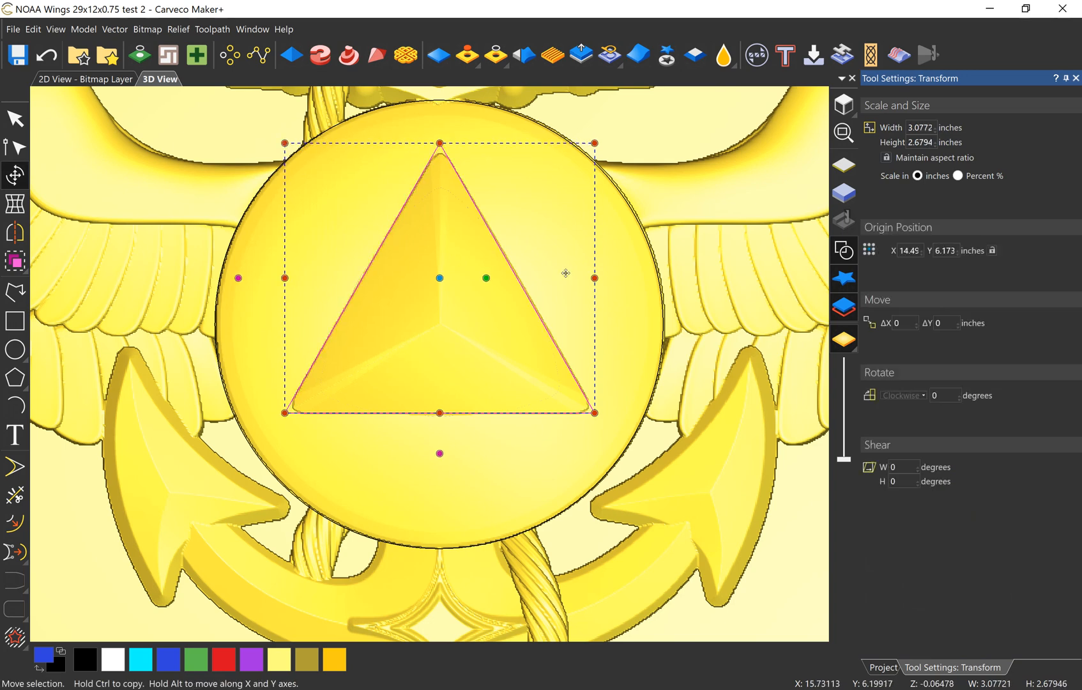
{"action": "left_click", "coordinate": [15, 119]}
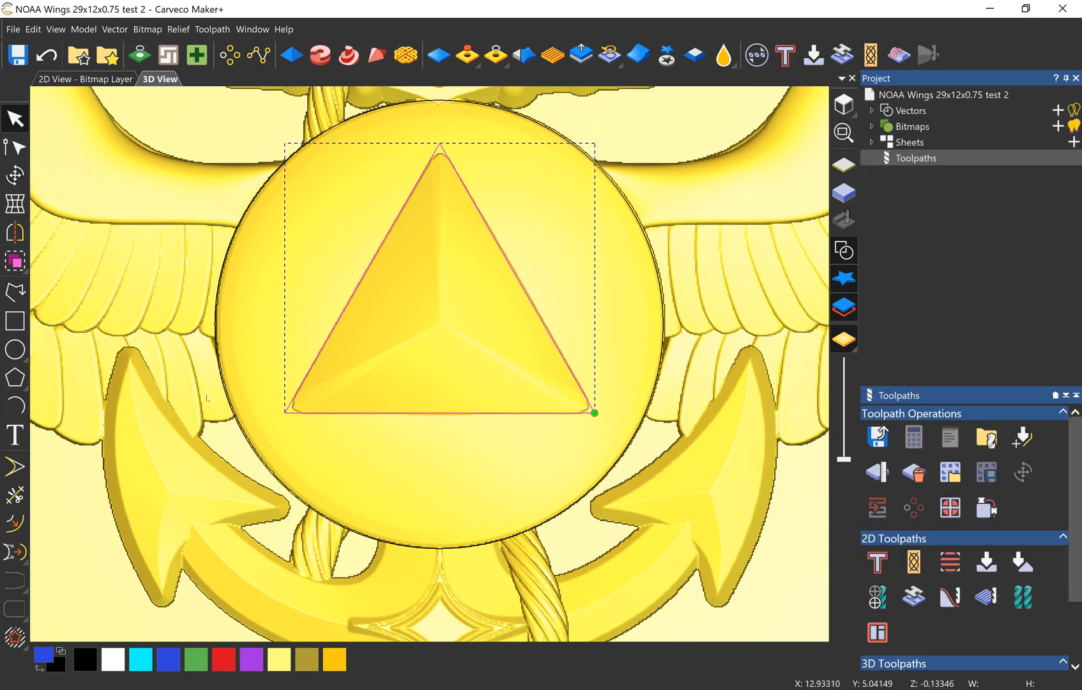
Step: Round all three corners of the triangle vector with 0.1 inch fillet arcs
{"action": "left_click", "coordinate": [15, 466]}
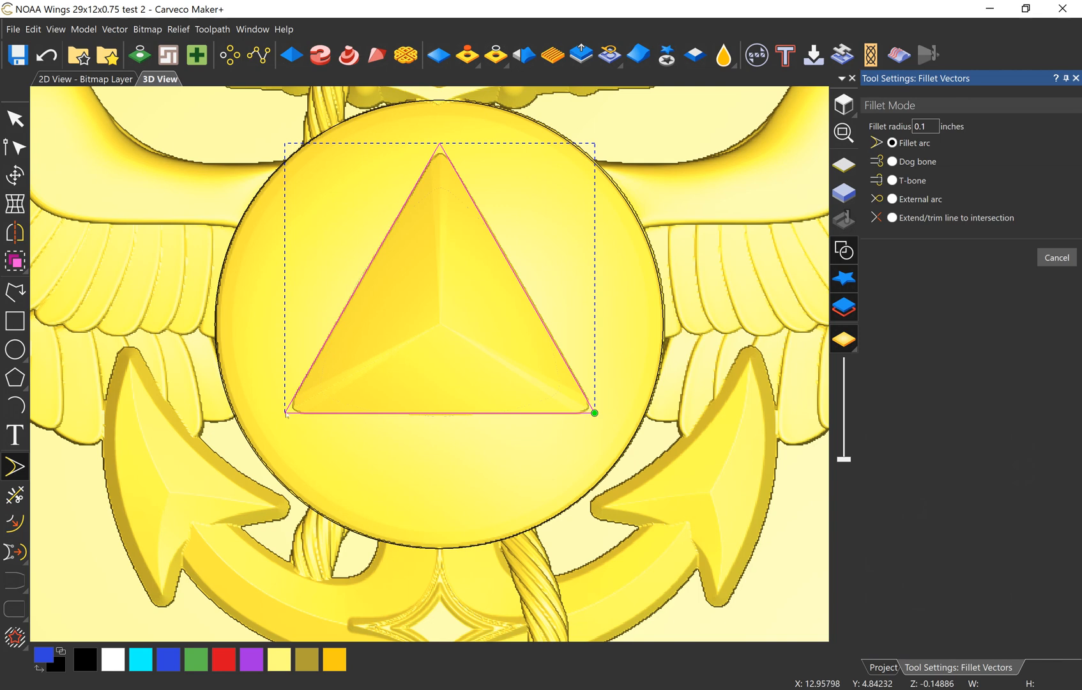
{"action": "left_click", "coordinate": [285, 412]}
{"action": "left_click", "coordinate": [594, 412]}
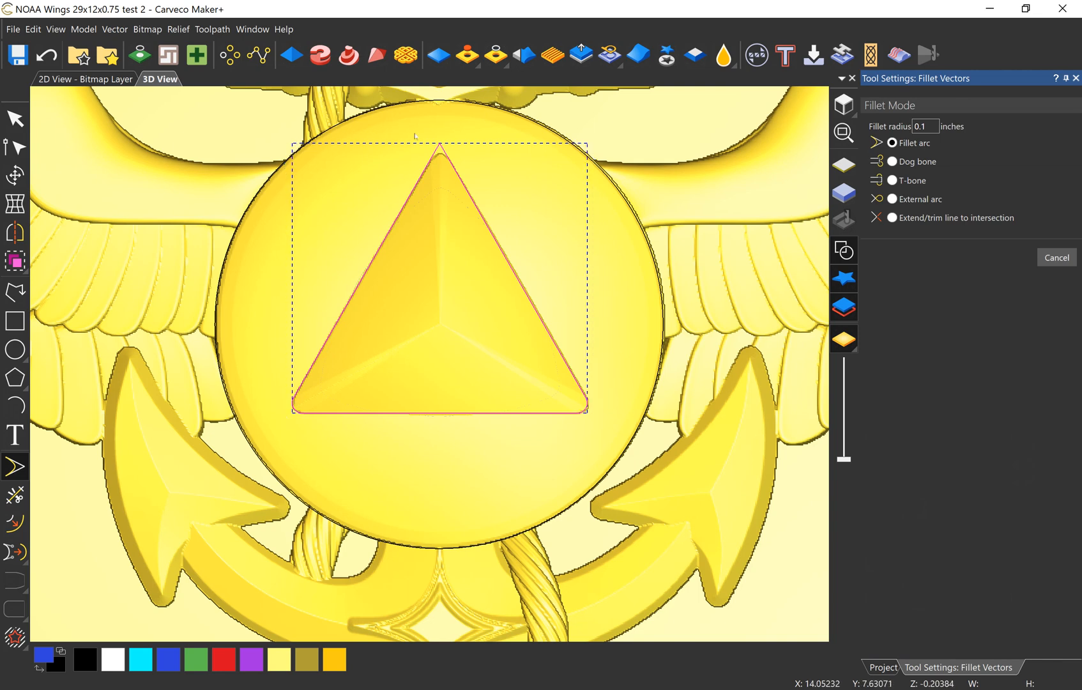
{"action": "left_click", "coordinate": [439, 143]}
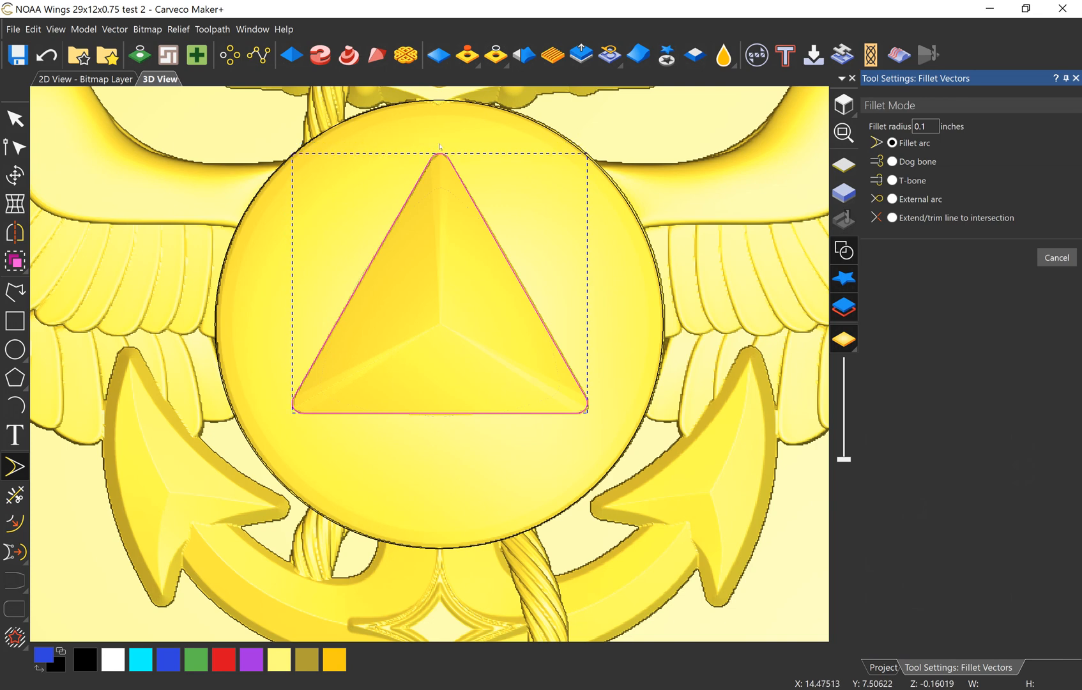
{"action": "left_click", "coordinate": [16, 118]}
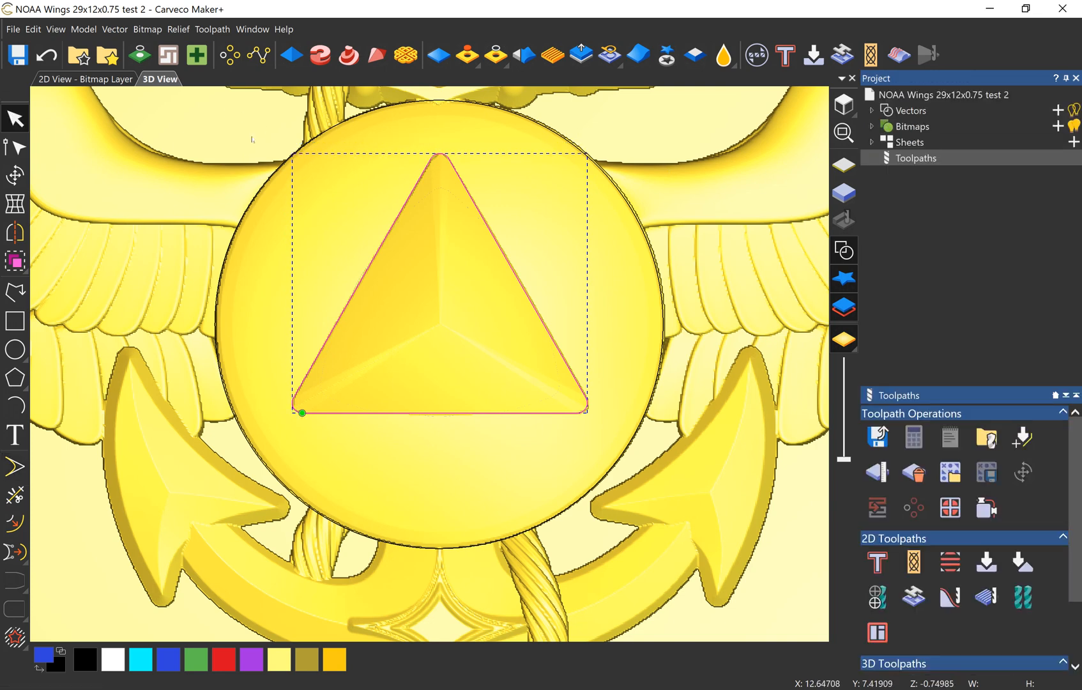
Step: Open the triangle vector in the Shape Editor and preview a Square profile on it at 45 degrees
{"action": "left_click", "coordinate": [292, 55]}
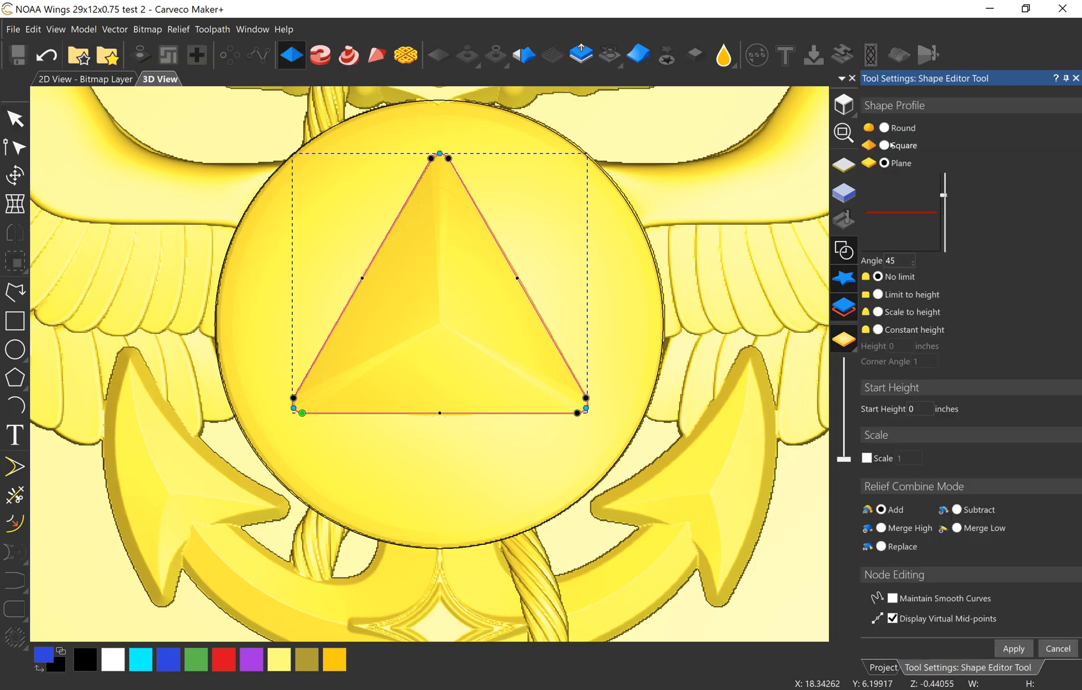
{"action": "left_click", "coordinate": [883, 144]}
{"action": "scroll", "coordinate": [445, 275], "scroll_direction": "down", "scroll_amount": 2}
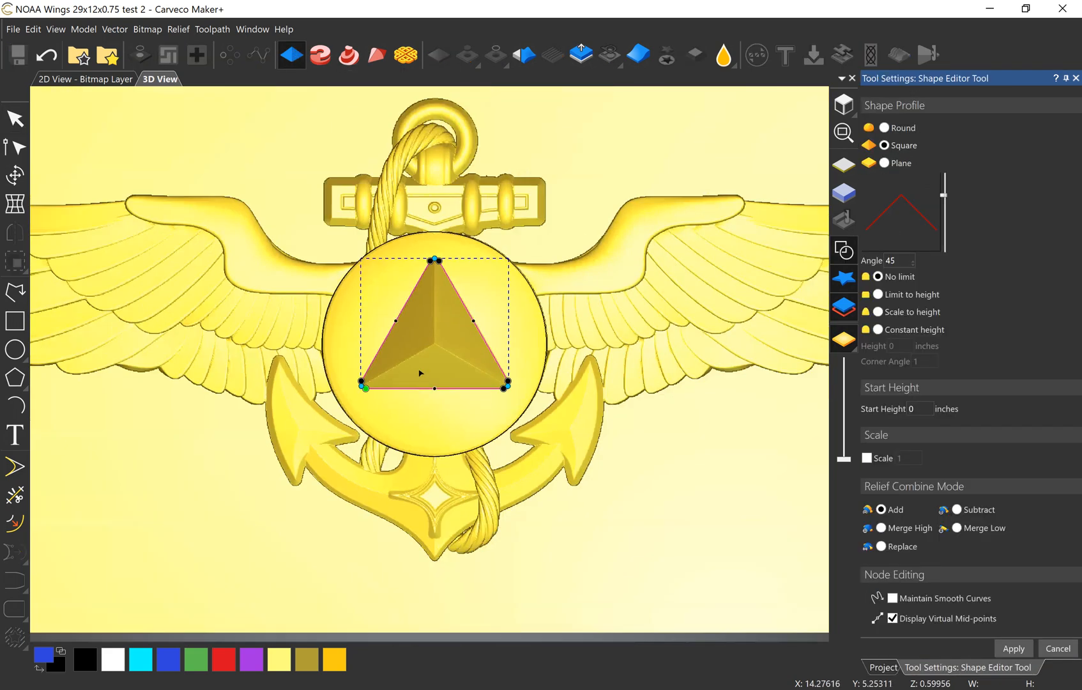
{"action": "scroll", "coordinate": [337, 457], "scroll_direction": "up", "scroll_amount": 6}
{"action": "left_click_drag", "start_coordinate": [337, 458], "coordinate": [334, 312]}
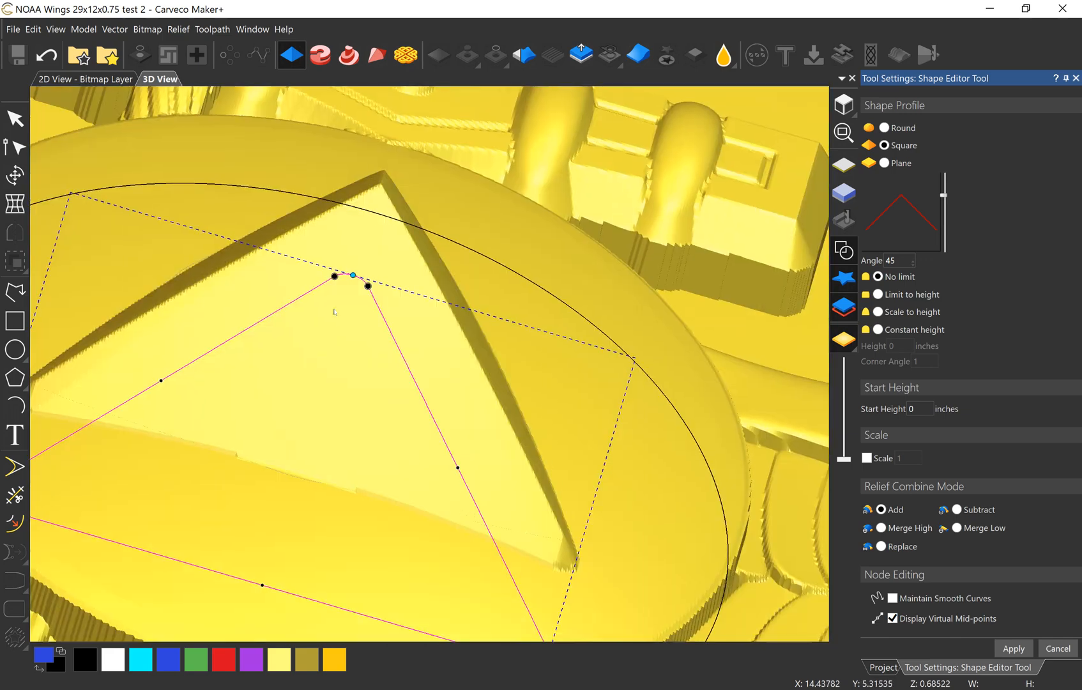
{"action": "left_click_drag", "start_coordinate": [285, 476], "coordinate": [445, 406]}
{"action": "scroll", "coordinate": [361, 422], "scroll_direction": "down", "scroll_amount": 6}
{"action": "scroll", "coordinate": [445, 406], "scroll_direction": "up", "scroll_amount": 3}
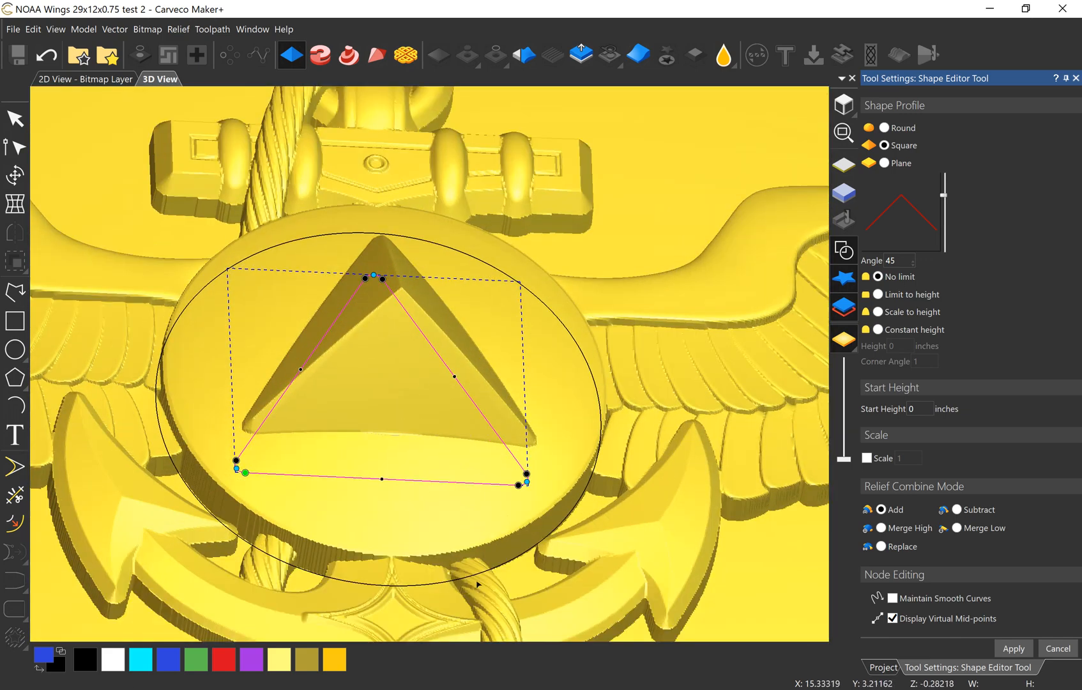
{"action": "left_click_drag", "start_coordinate": [475, 578], "coordinate": [441, 434]}
{"action": "scroll", "coordinate": [362, 379], "scroll_direction": "up", "scroll_amount": 3}
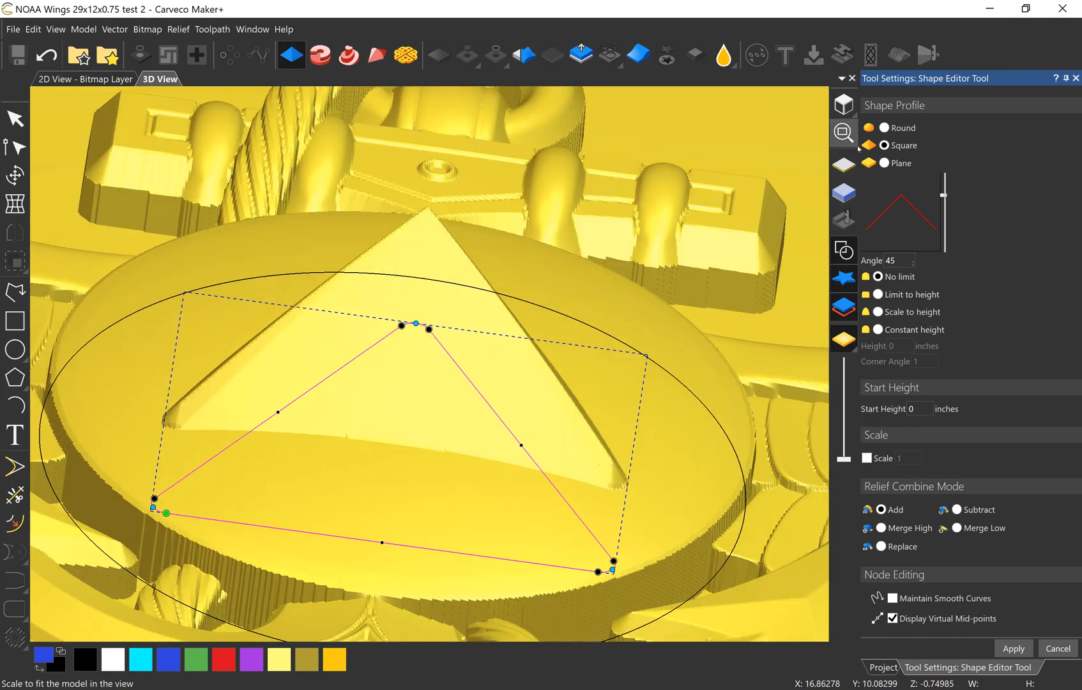
Step: Give the triangle a Round profile and set its angle to -11 degrees
{"action": "left_click", "coordinate": [884, 127]}
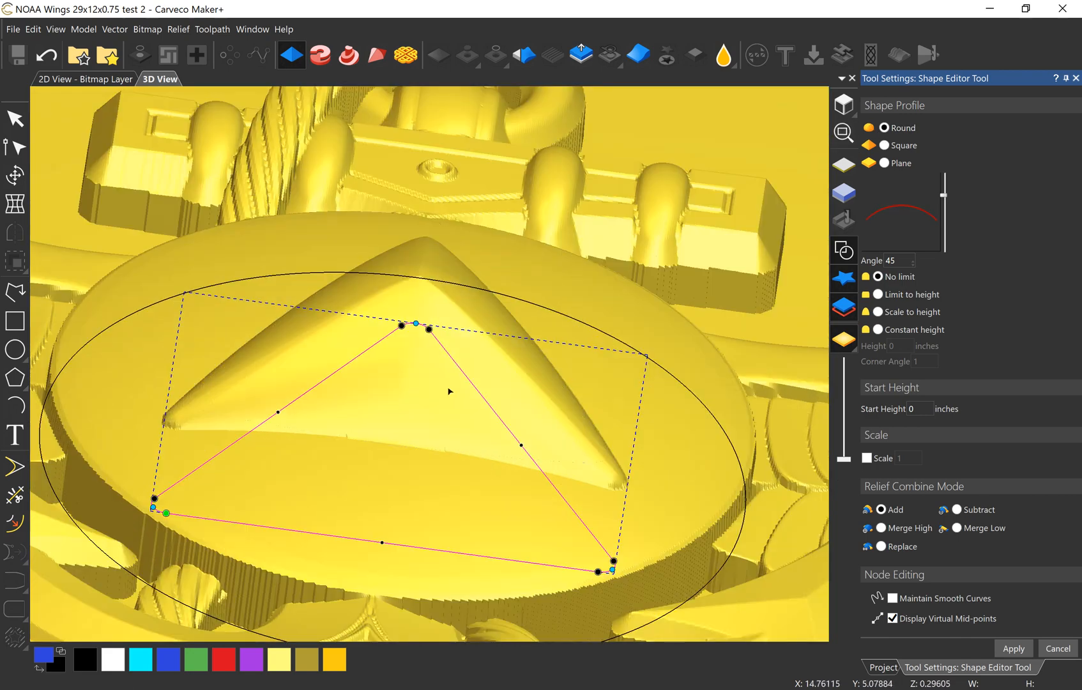
{"action": "left_click_drag", "start_coordinate": [379, 317], "coordinate": [392, 392]}
{"action": "scroll", "coordinate": [441, 384], "scroll_direction": "down", "scroll_amount": 2}
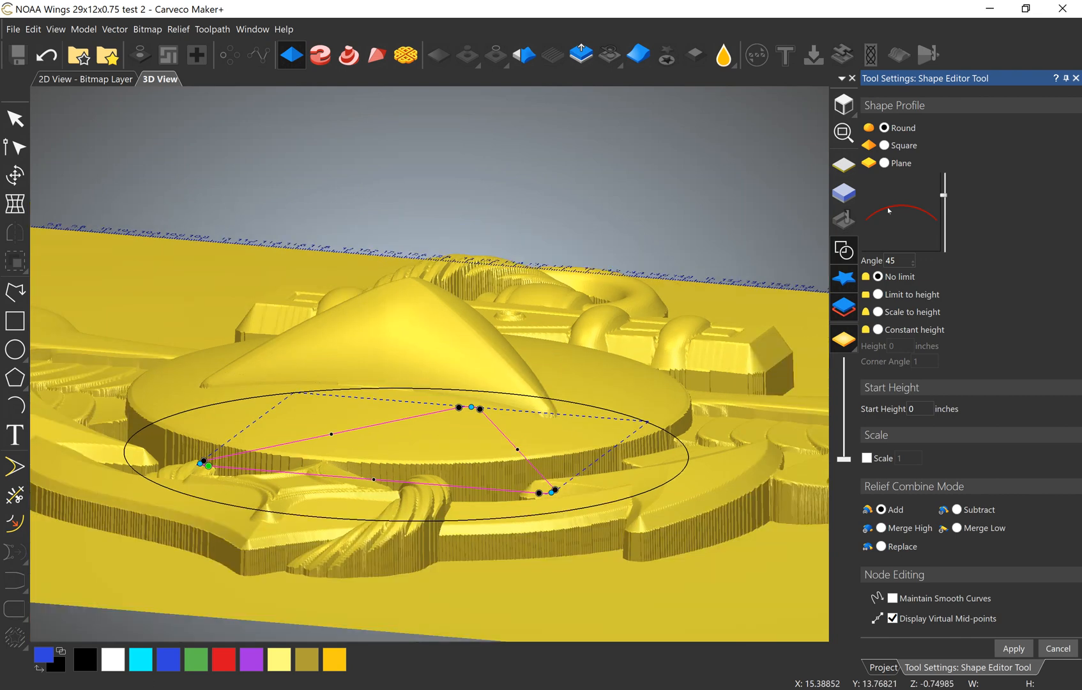
{"action": "left_click_drag", "start_coordinate": [947, 198], "coordinate": [944, 219]}
{"action": "left_click", "coordinate": [901, 145]}
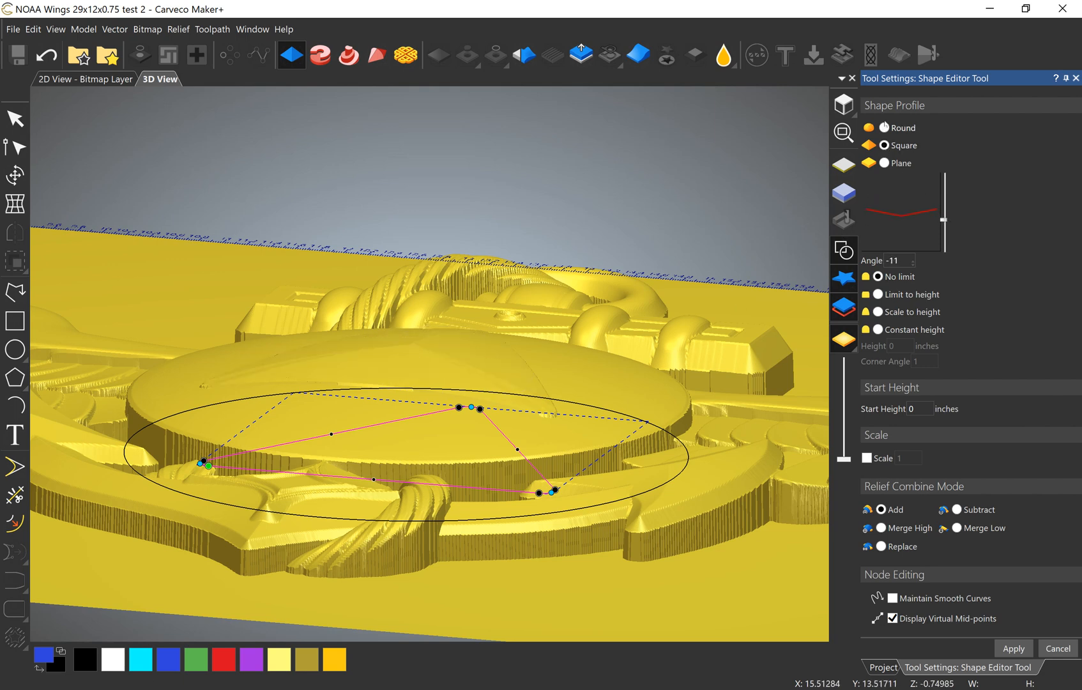
{"action": "left_click", "coordinate": [884, 128]}
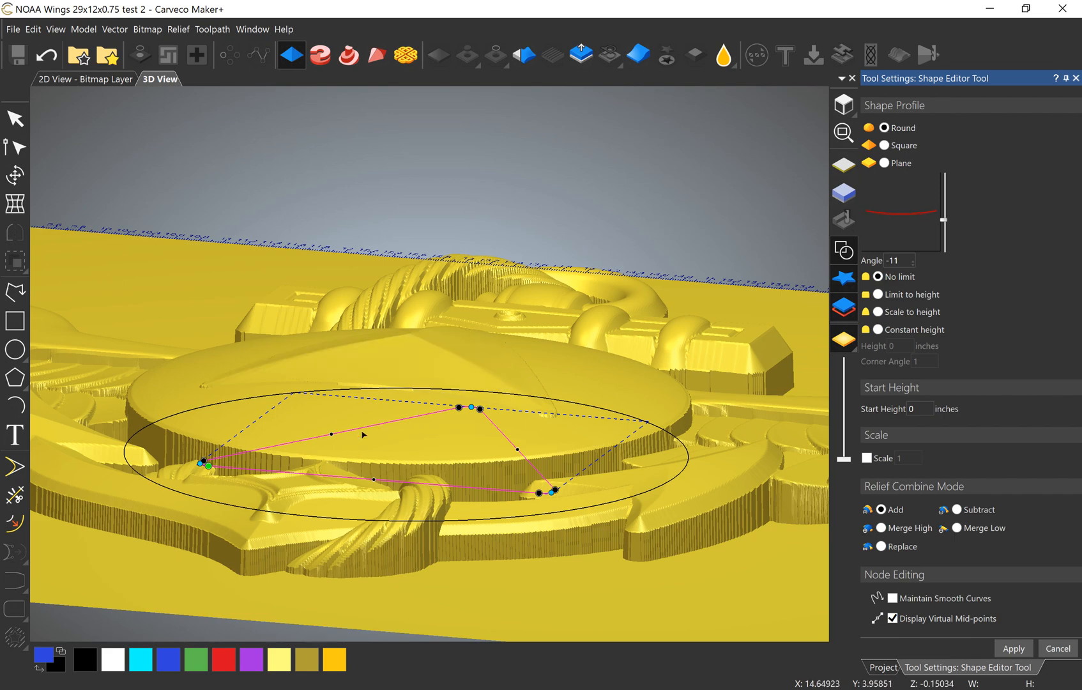
Step: Set the triangle's round profile angle to -4 degrees and close the Shape Editor
{"action": "left_click_drag", "start_coordinate": [494, 452], "coordinate": [432, 378]}
{"action": "scroll", "coordinate": [471, 429], "scroll_direction": "up", "scroll_amount": 3}
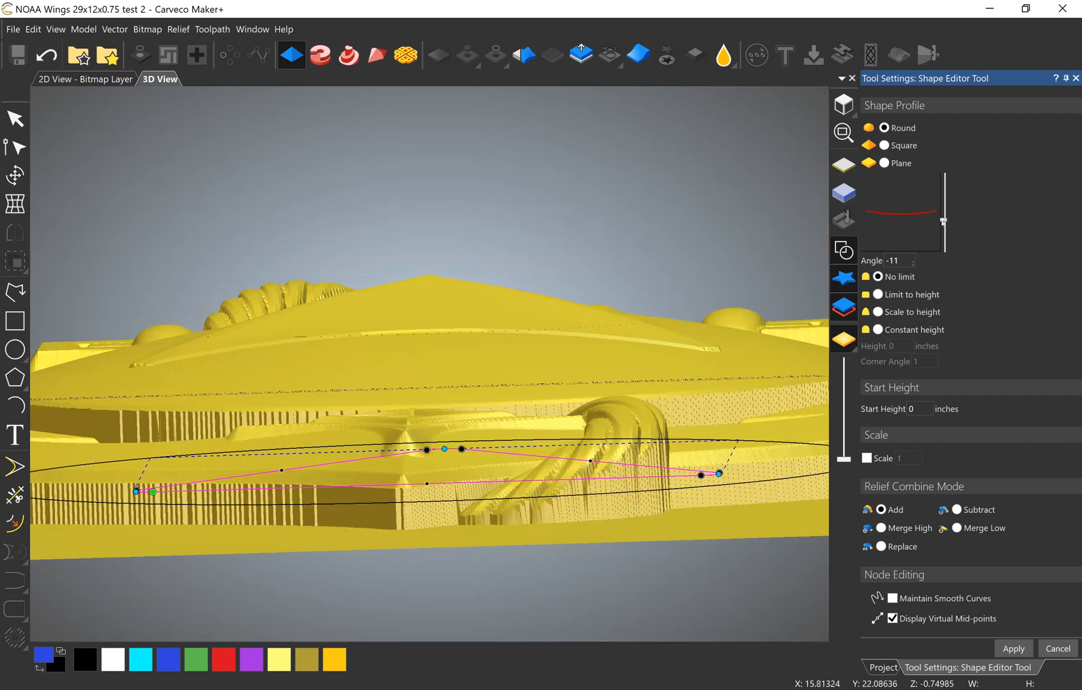
{"action": "left_click_drag", "start_coordinate": [942, 222], "coordinate": [946, 217]}
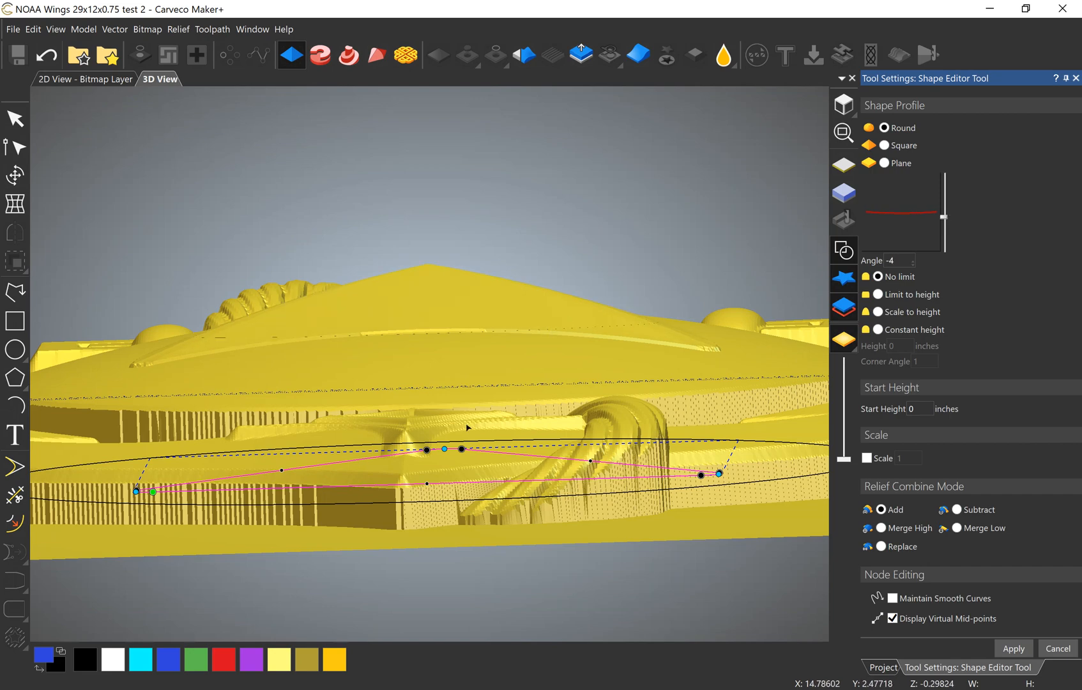
{"action": "left_click_drag", "start_coordinate": [469, 578], "coordinate": [463, 520]}
{"action": "scroll", "coordinate": [463, 521], "scroll_direction": "down", "scroll_amount": 5}
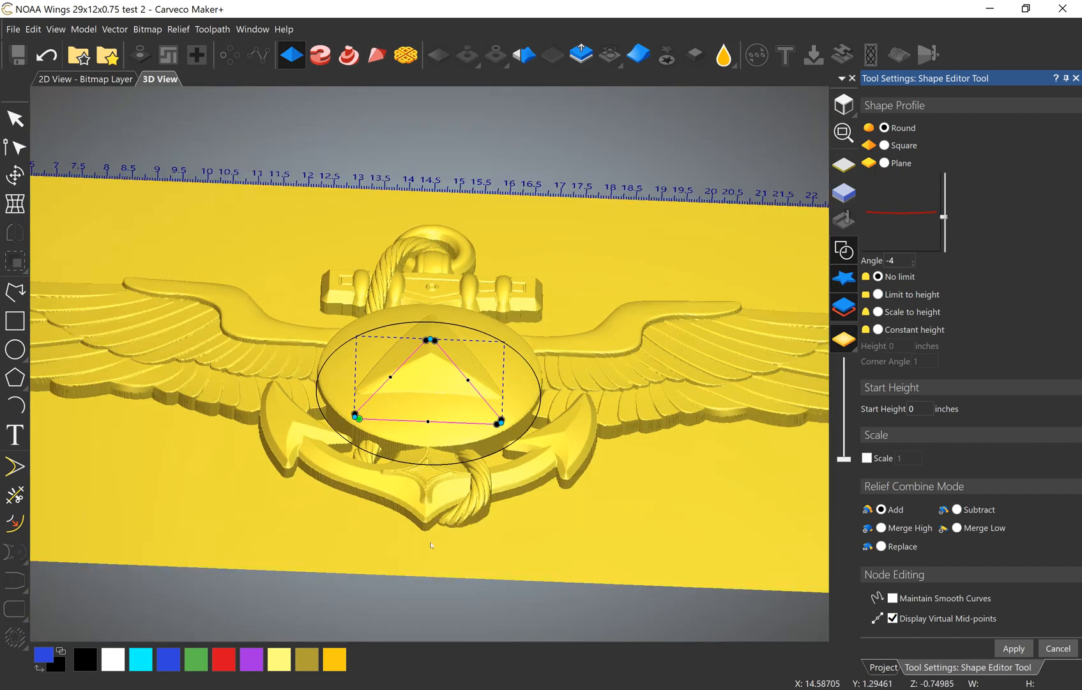
{"action": "left_click_drag", "start_coordinate": [287, 358], "coordinate": [142, 258]}
{"action": "left_click", "coordinate": [15, 118]}
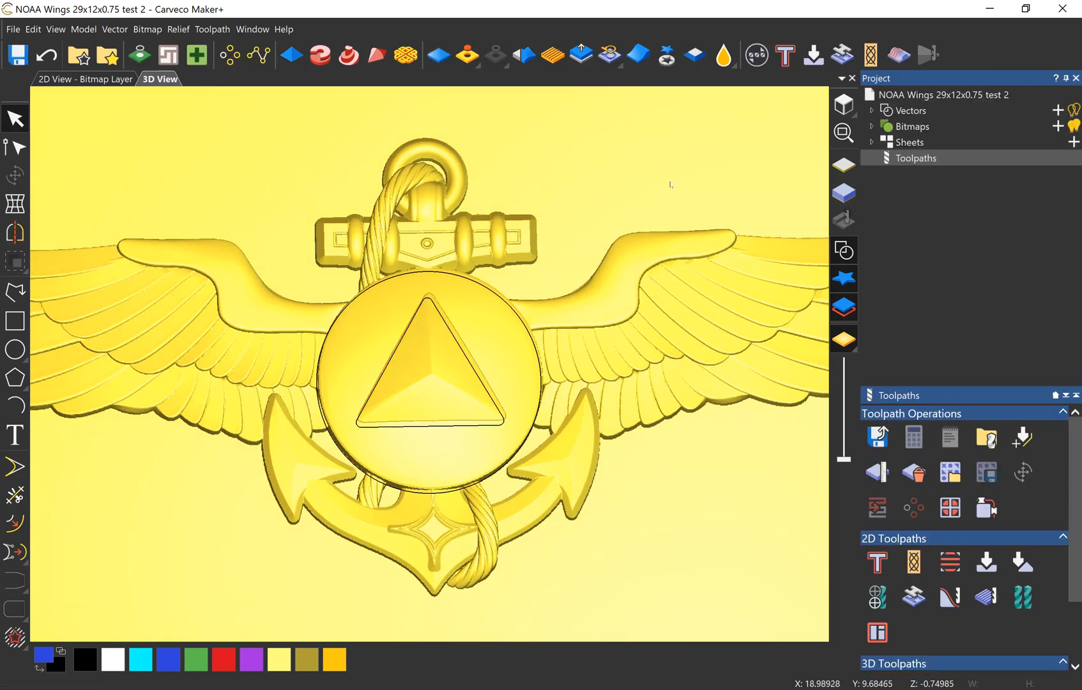
Step: Hide the vectors and inspect the domed disc and its raised triangle from several angles
{"action": "left_click", "coordinate": [844, 132]}
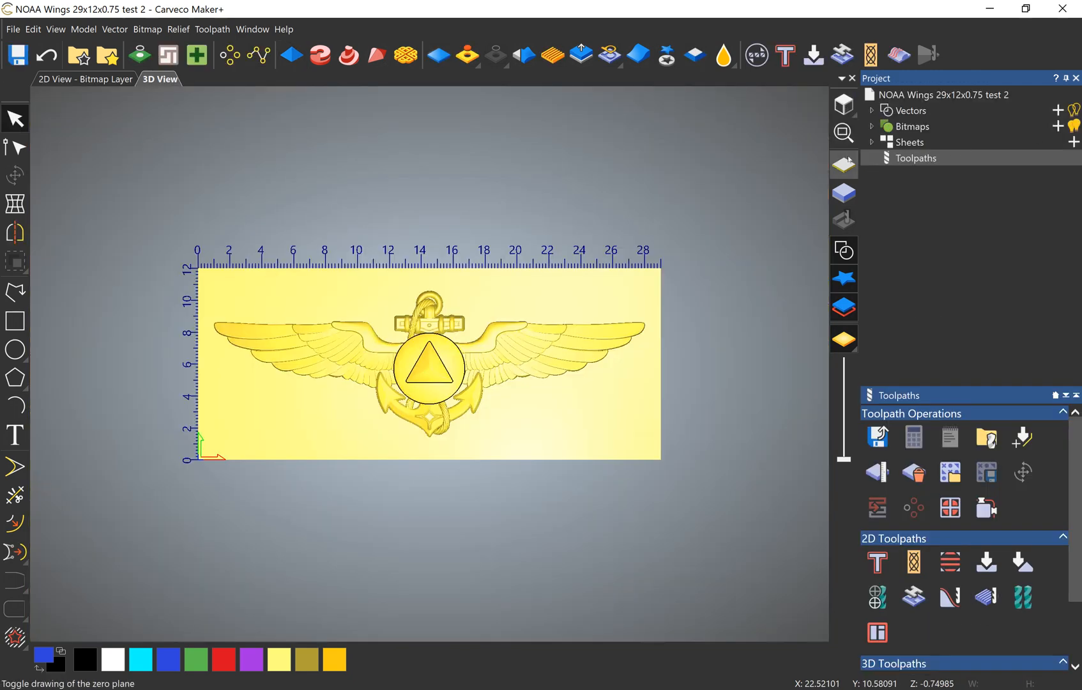
{"action": "left_click", "coordinate": [843, 251]}
{"action": "scroll", "coordinate": [455, 282], "scroll_direction": "up", "scroll_amount": 8}
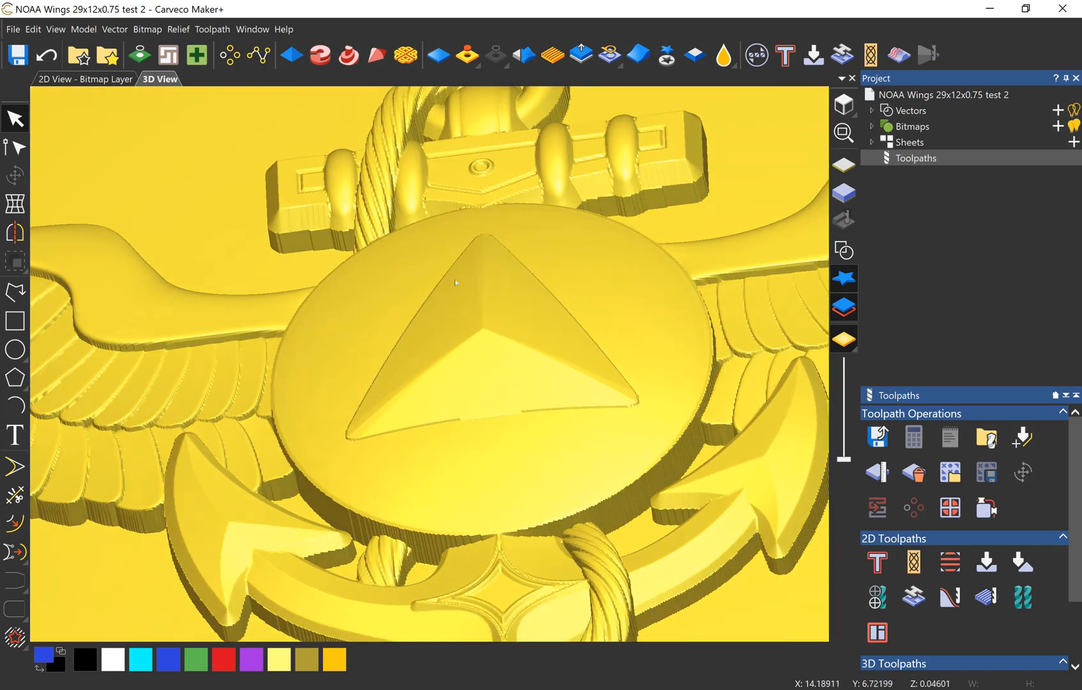
{"action": "left_click_drag", "start_coordinate": [455, 282], "coordinate": [425, 540]}
{"action": "scroll", "coordinate": [425, 540], "scroll_direction": "down", "scroll_amount": 10}
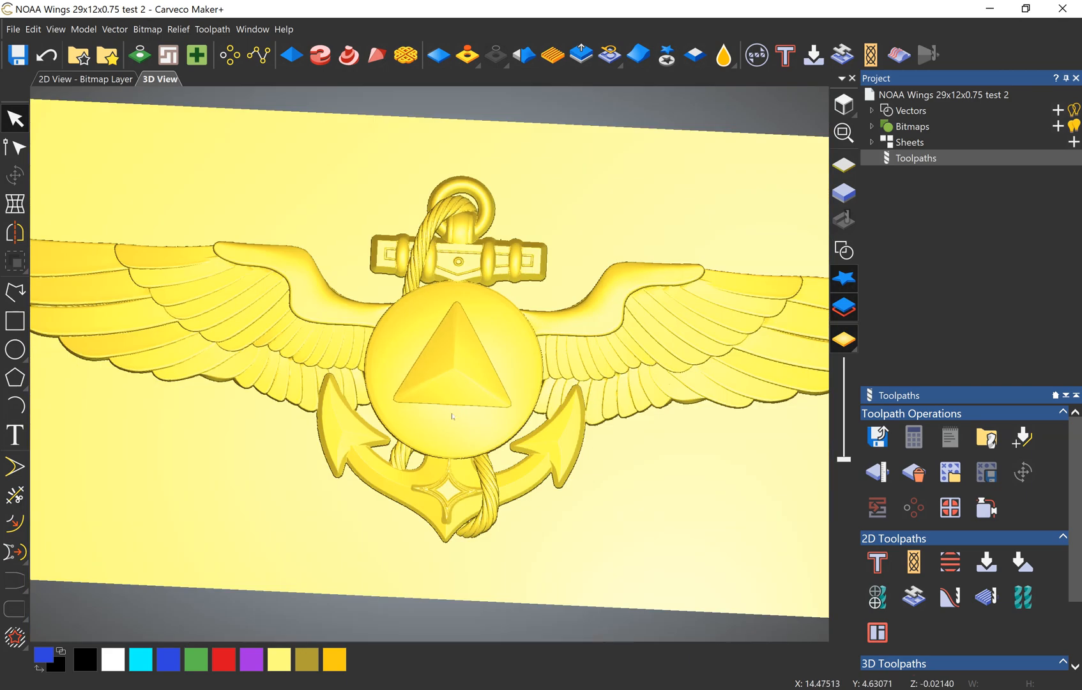
{"action": "scroll", "coordinate": [451, 339], "scroll_direction": "up", "scroll_amount": 5}
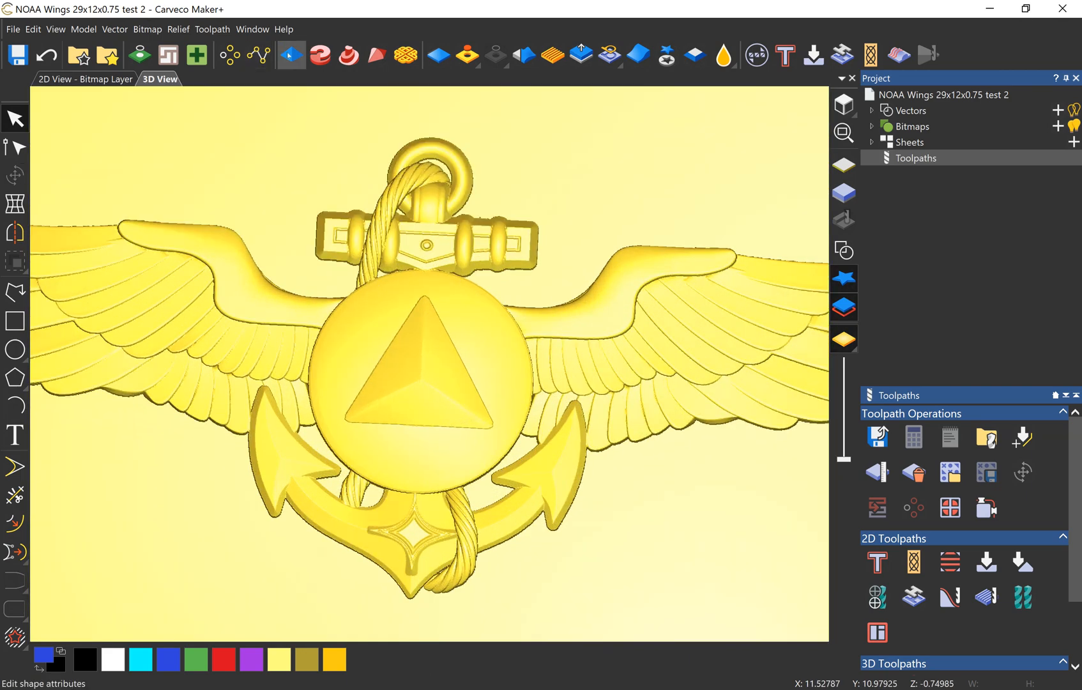
{"action": "left_click_drag", "start_coordinate": [364, 415], "coordinate": [438, 334]}
{"action": "scroll", "coordinate": [409, 376], "scroll_direction": "up", "scroll_amount": 5}
{"action": "left_click_drag", "start_coordinate": [428, 477], "coordinate": [494, 450]}
{"action": "left_click", "coordinate": [843, 104]}
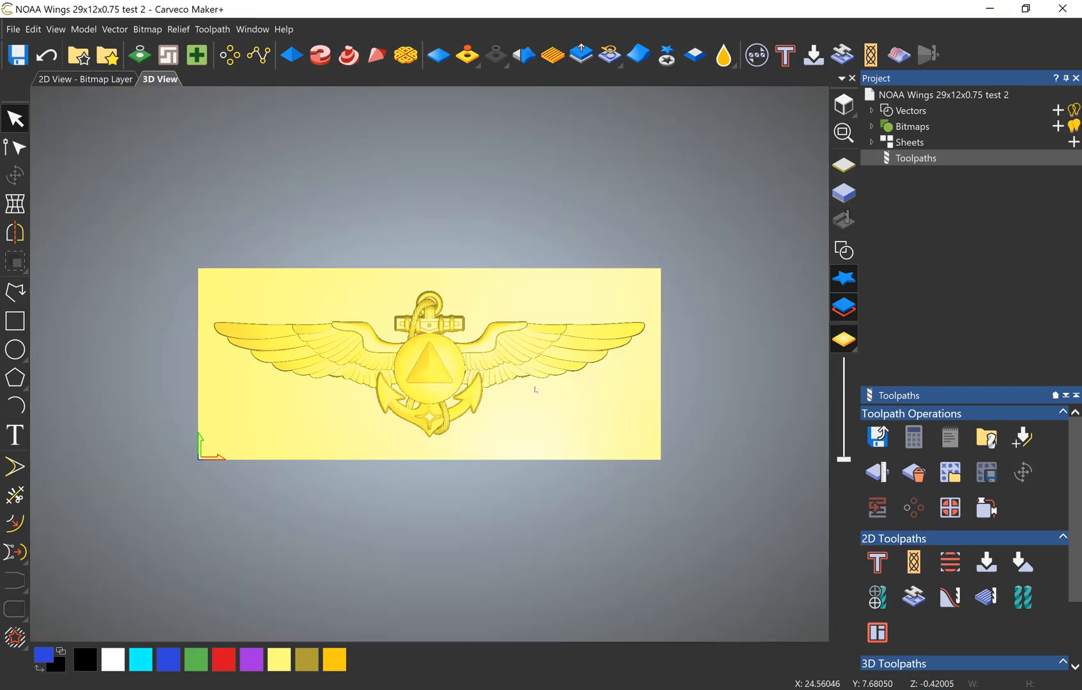
Step: Examine the vertical edges of the wing feathers, anchor fluke and central disc up close
{"action": "scroll", "coordinate": [450, 371], "scroll_direction": "up", "scroll_amount": 5}
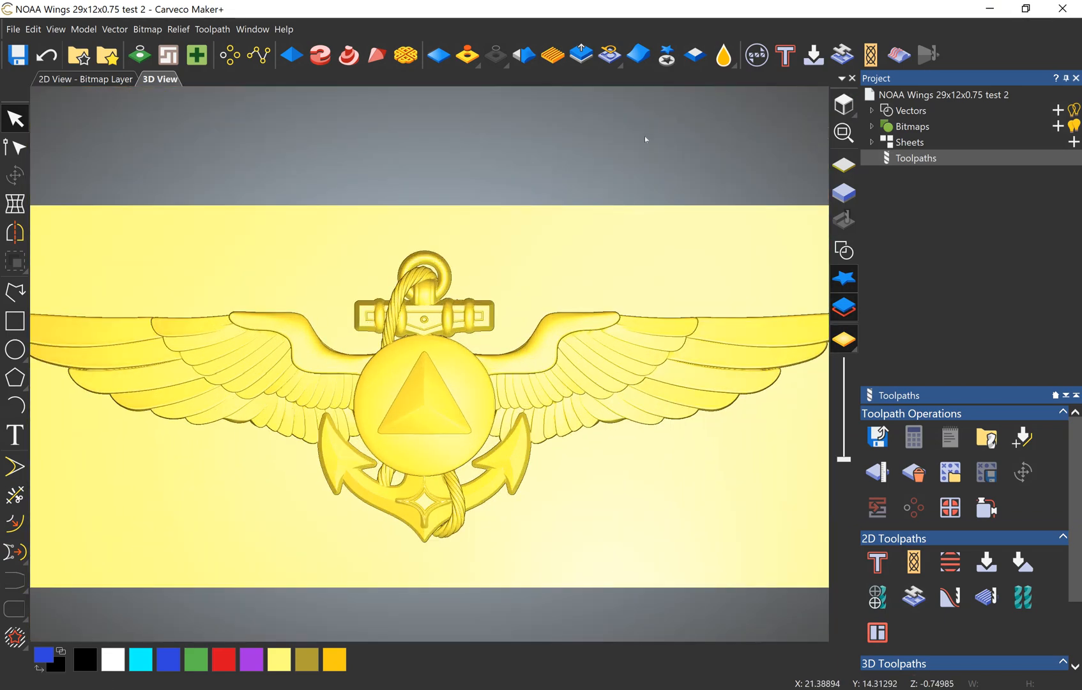
{"action": "scroll", "coordinate": [294, 509], "scroll_direction": "up", "scroll_amount": 3}
{"action": "left_click_drag", "start_coordinate": [293, 501], "coordinate": [289, 383]}
{"action": "scroll", "coordinate": [278, 498], "scroll_direction": "up", "scroll_amount": 2}
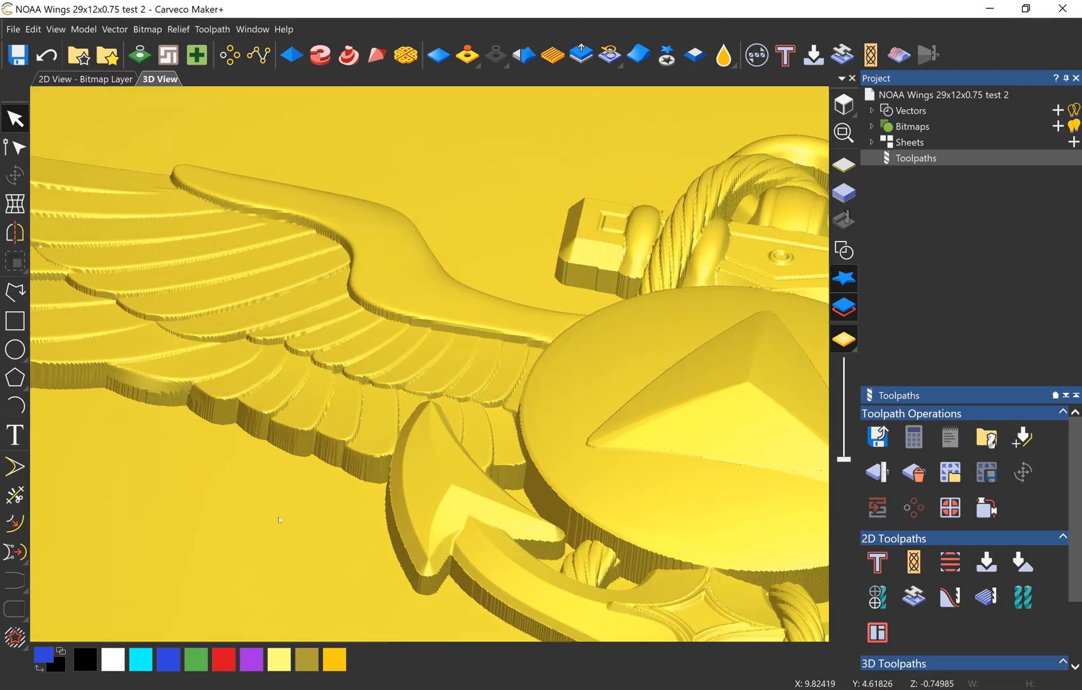
{"action": "left_click_drag", "start_coordinate": [255, 479], "coordinate": [376, 285]}
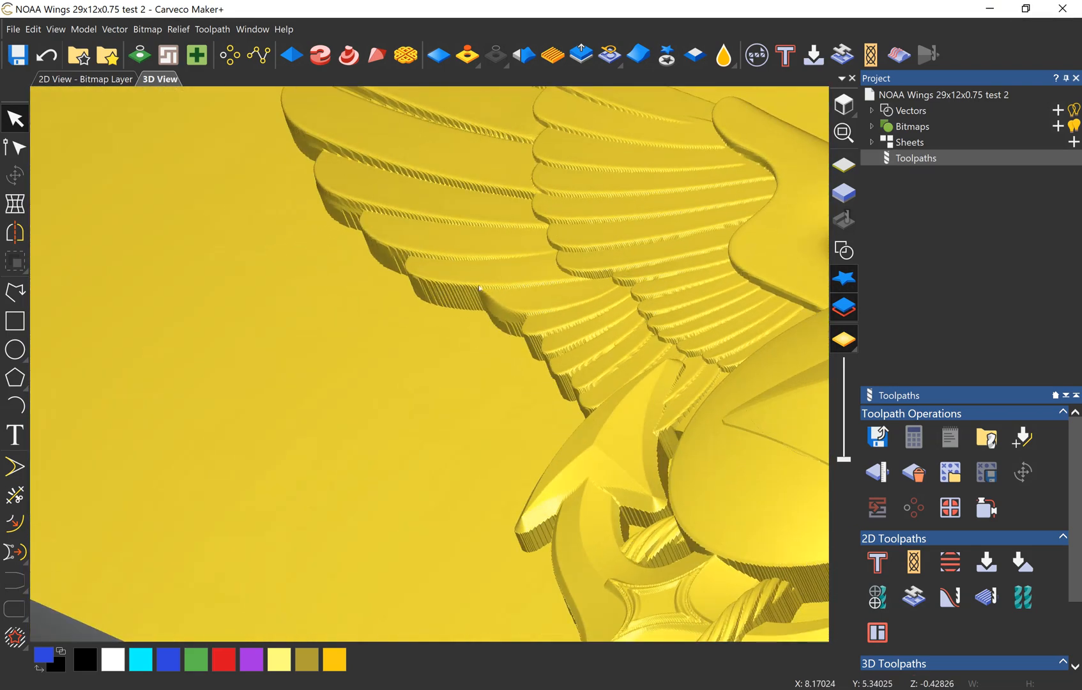
{"action": "left_click_drag", "start_coordinate": [323, 398], "coordinate": [658, 407]}
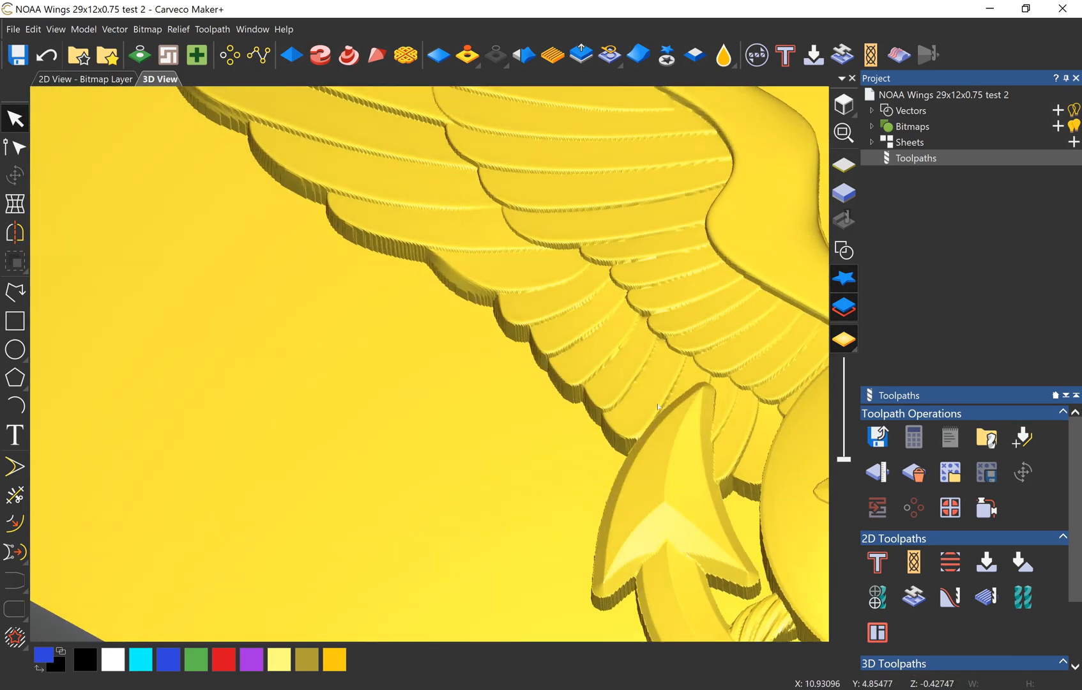
{"action": "middle_click_drag", "start_coordinate": [760, 527], "coordinate": [547, 450]}
{"action": "left_click_drag", "start_coordinate": [547, 450], "coordinate": [627, 492]}
{"action": "middle_click_drag", "start_coordinate": [448, 578], "coordinate": [465, 641]}
{"action": "middle_click_drag", "start_coordinate": [667, 527], "coordinate": [693, 518]}
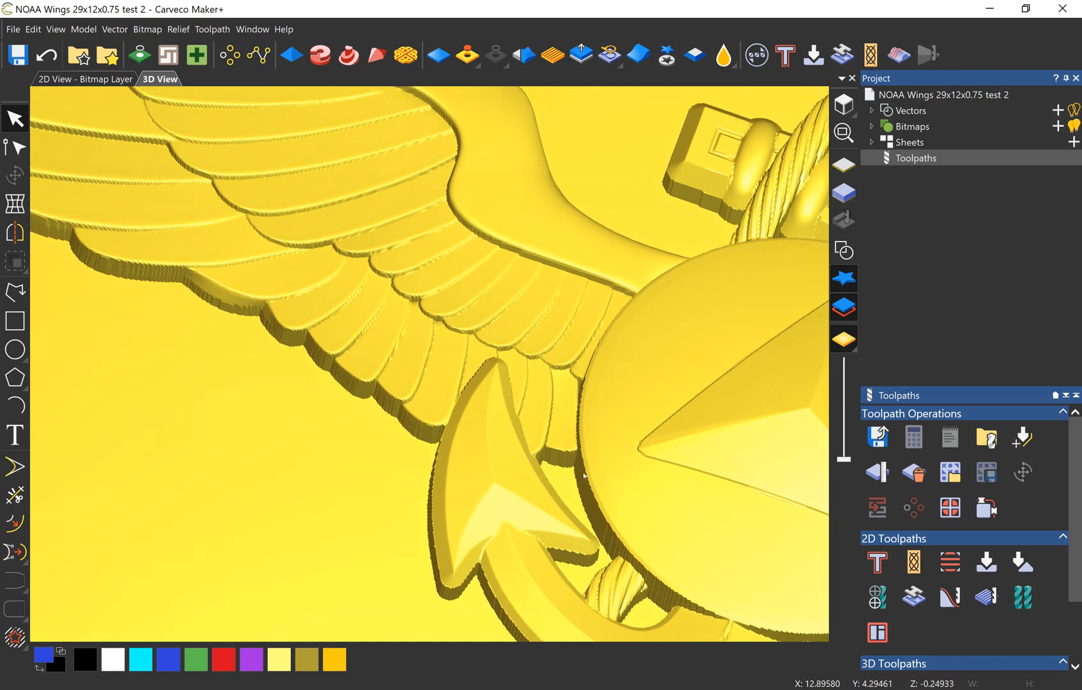
{"action": "left_click_drag", "start_coordinate": [533, 471], "coordinate": [601, 530]}
{"action": "scroll", "coordinate": [611, 423], "scroll_direction": "up", "scroll_amount": 3}
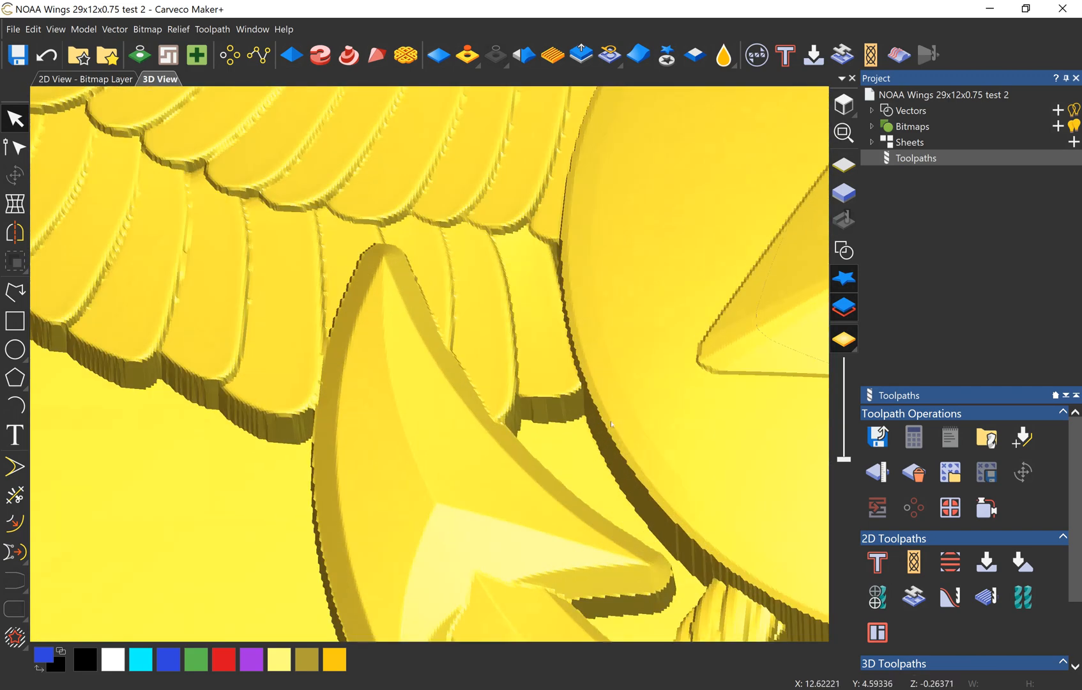
{"action": "left_click_drag", "start_coordinate": [632, 456], "coordinate": [725, 370]}
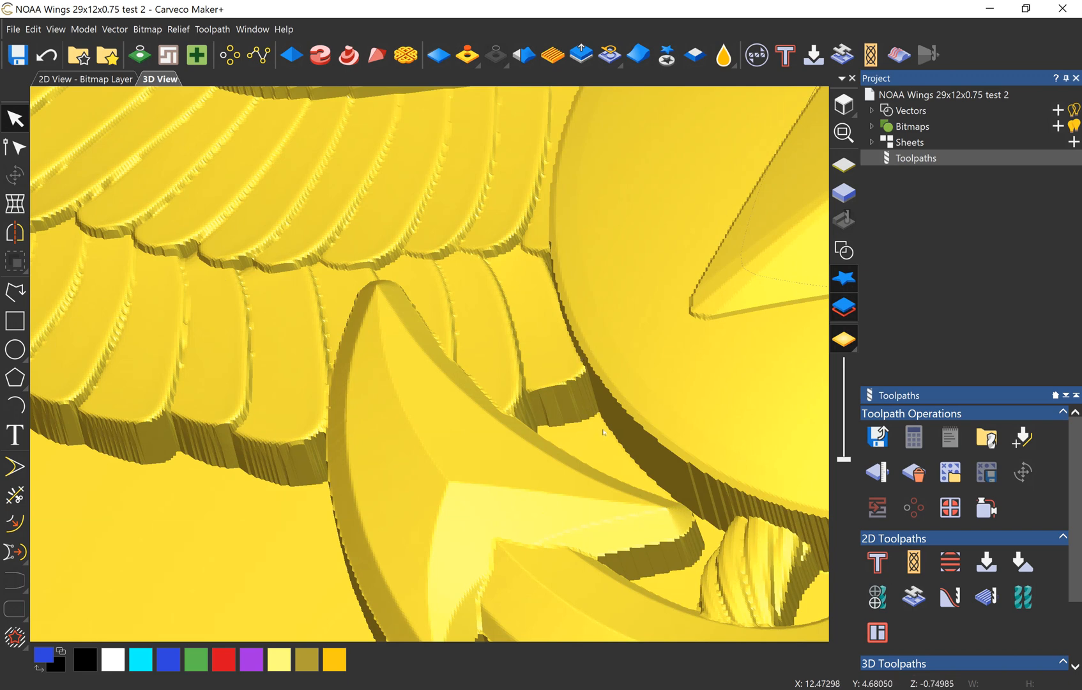
{"action": "mouse_move", "coordinate": [611, 405]}
{"action": "left_mouse_down"}
{"action": "mouse_move", "coordinate": [599, 358]}
{"action": "mouse_move", "coordinate": [558, 327]}
{"action": "mouse_move", "coordinate": [617, 371]}
{"action": "left_mouse_up"}
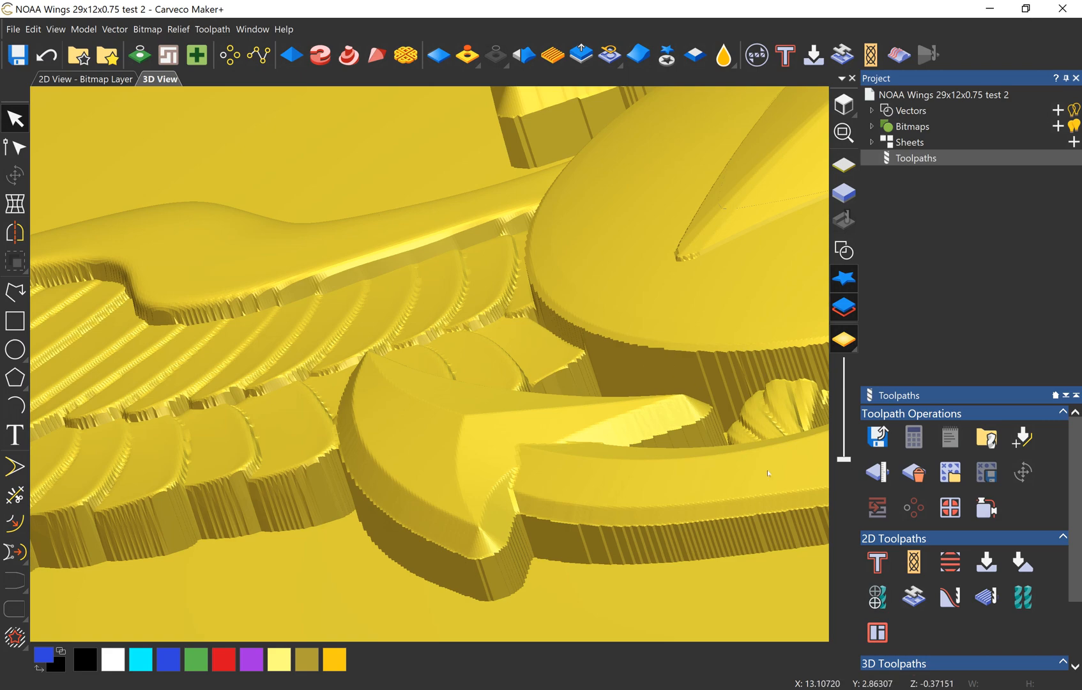
{"action": "scroll", "coordinate": [746, 530], "scroll_direction": "down", "scroll_amount": 10}
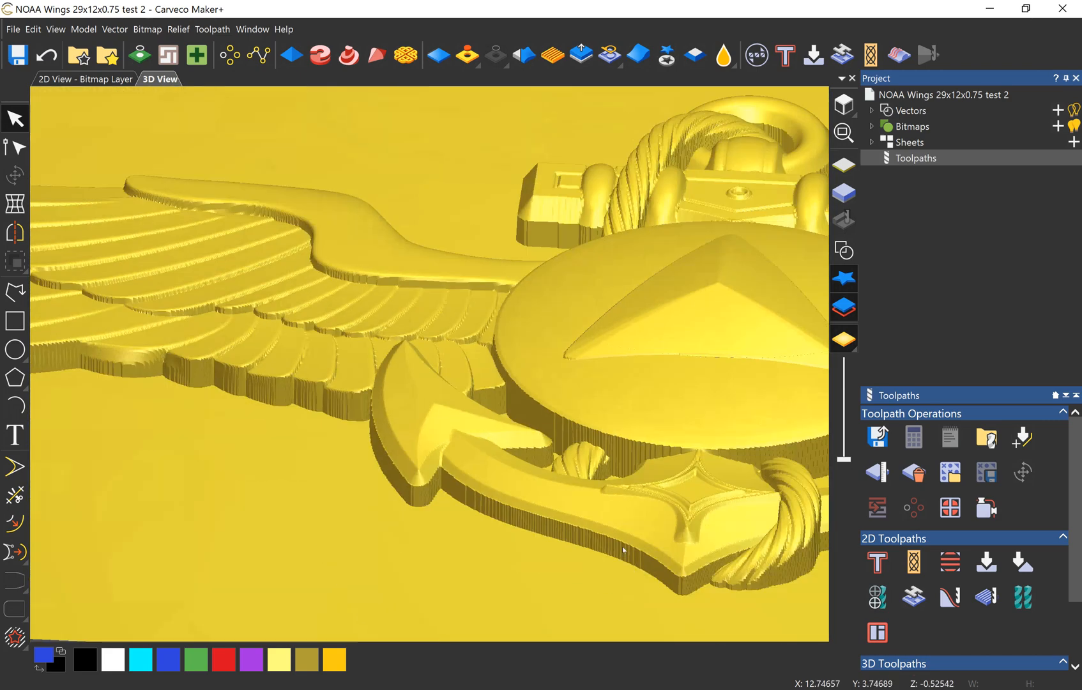
{"action": "left_click_drag", "start_coordinate": [651, 508], "coordinate": [632, 527]}
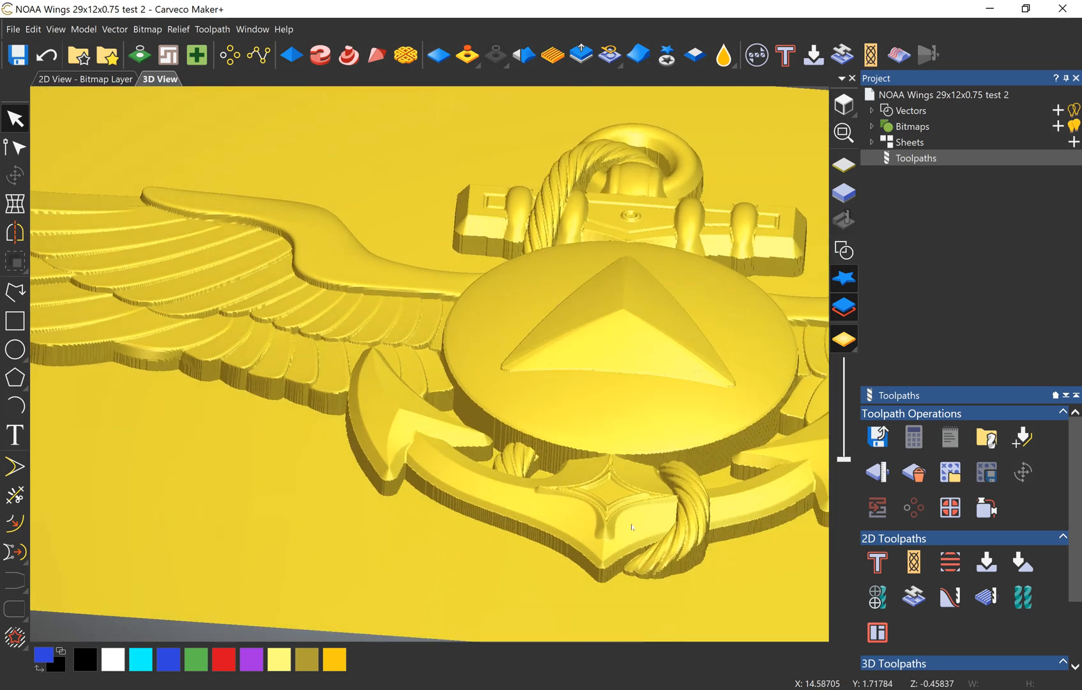
Step: Add a 20-degree draft to the relief with the draft type set to add material
{"action": "left_click", "coordinate": [695, 57]}
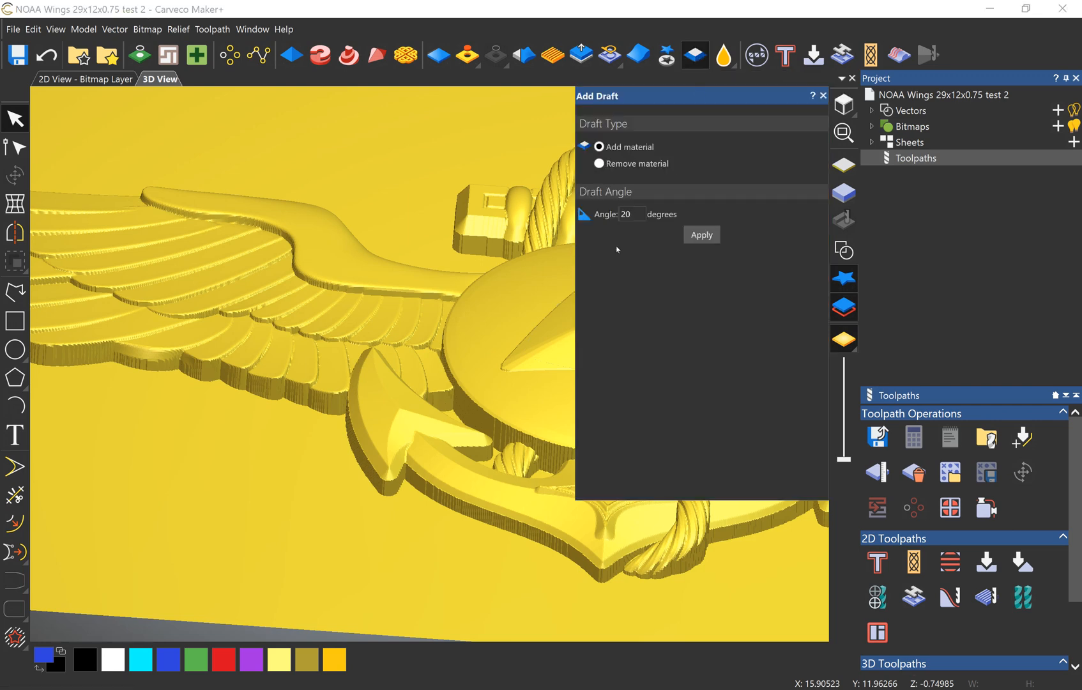
{"action": "left_click_drag", "start_coordinate": [723, 99], "coordinate": [1047, 105]}
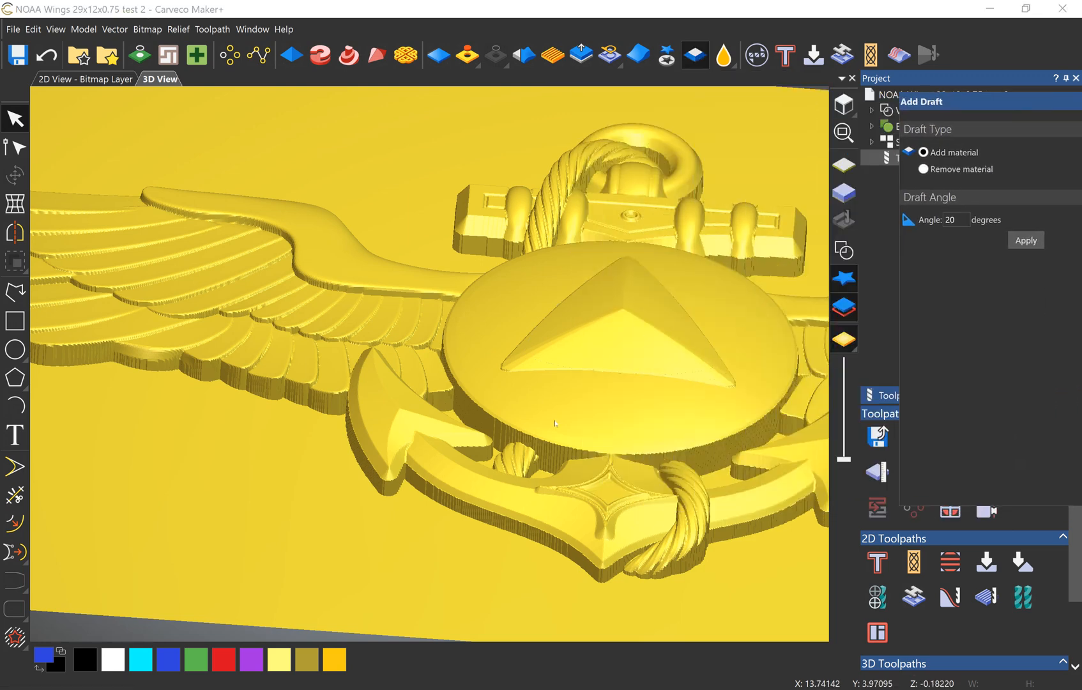
{"action": "left_click", "coordinate": [1031, 241]}
Step: Inspect the drafted edges of the wing feathers, anchor fluke and anchor arm from several angles
{"action": "left_click_drag", "start_coordinate": [300, 473], "coordinate": [418, 403]}
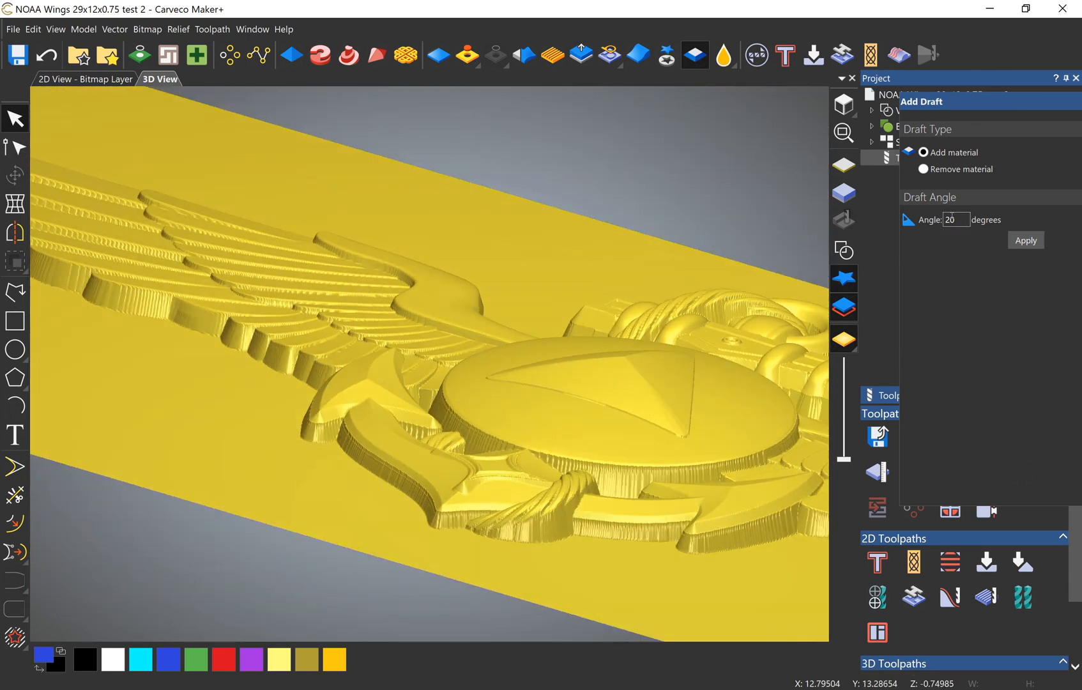
{"action": "left_click_drag", "start_coordinate": [437, 432], "coordinate": [494, 542]}
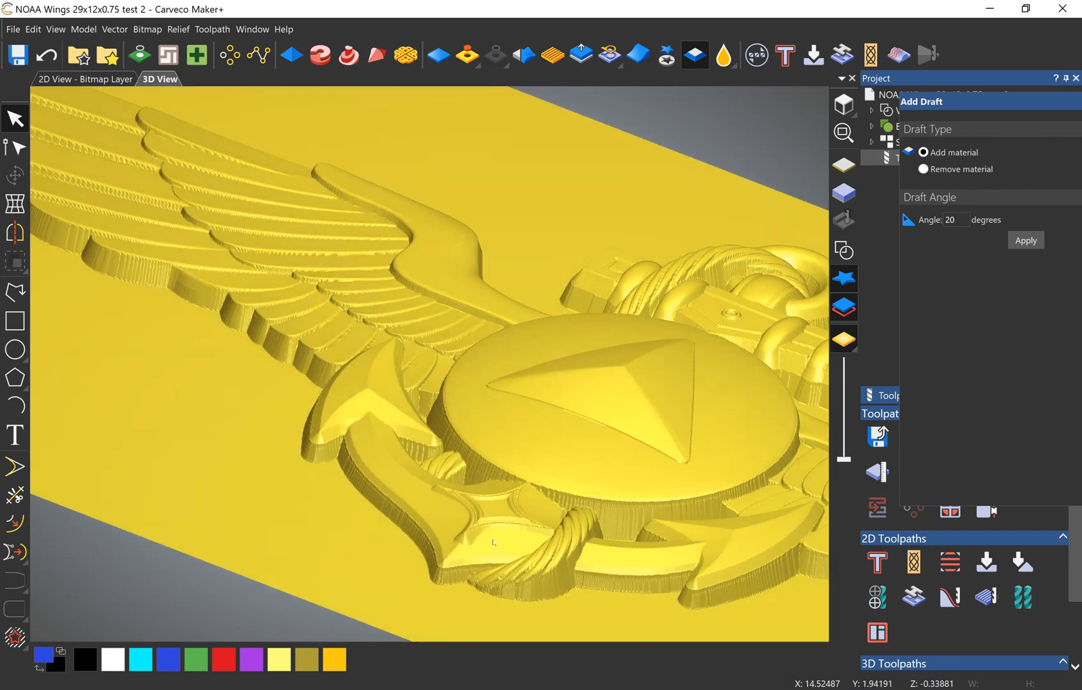
{"action": "left_click_drag", "start_coordinate": [295, 498], "coordinate": [361, 492]}
{"action": "scroll", "coordinate": [345, 447], "scroll_direction": "up", "scroll_amount": 4}
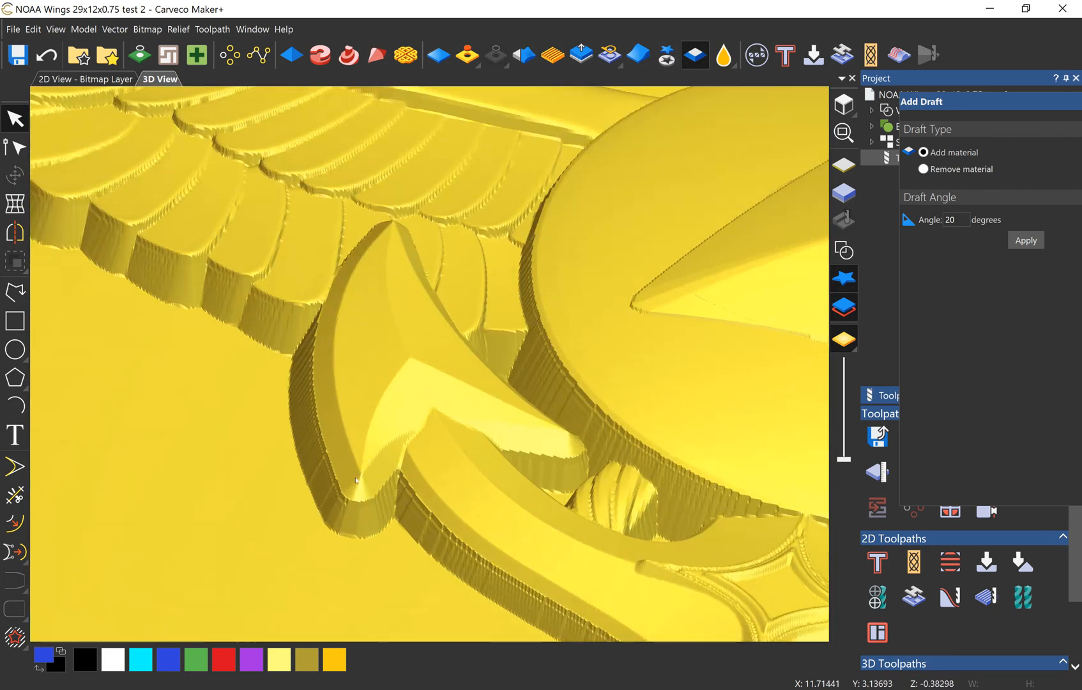
{"action": "left_click_drag", "start_coordinate": [346, 447], "coordinate": [302, 395]}
{"action": "scroll", "coordinate": [300, 425], "scroll_direction": "up", "scroll_amount": 3}
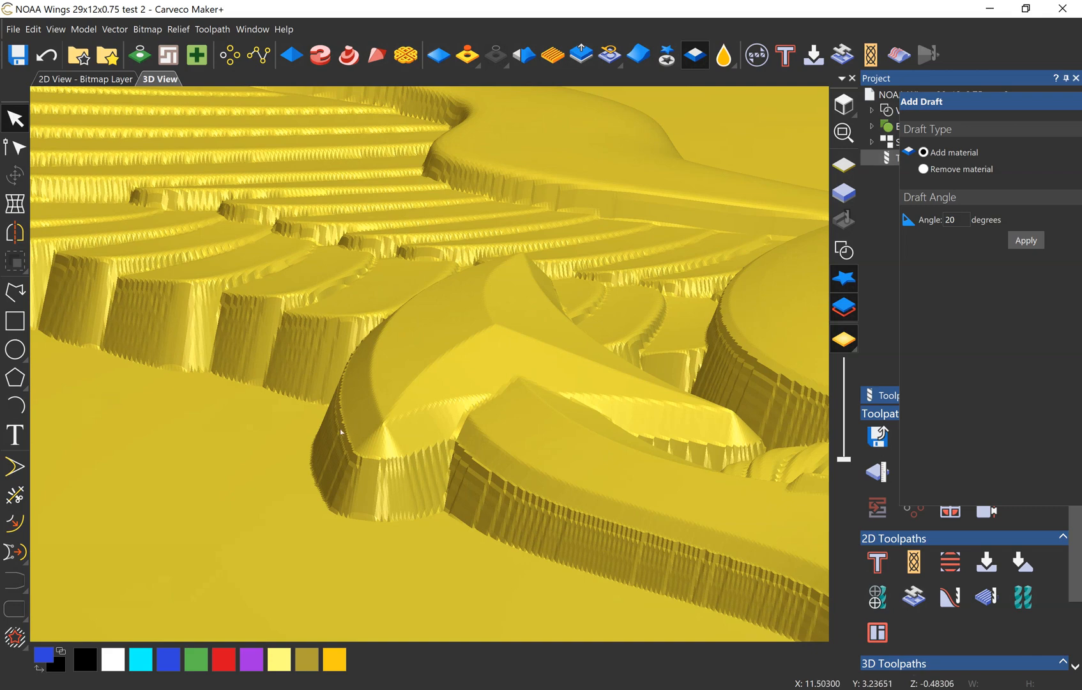
{"action": "middle_click_drag", "start_coordinate": [489, 506], "coordinate": [312, 475]}
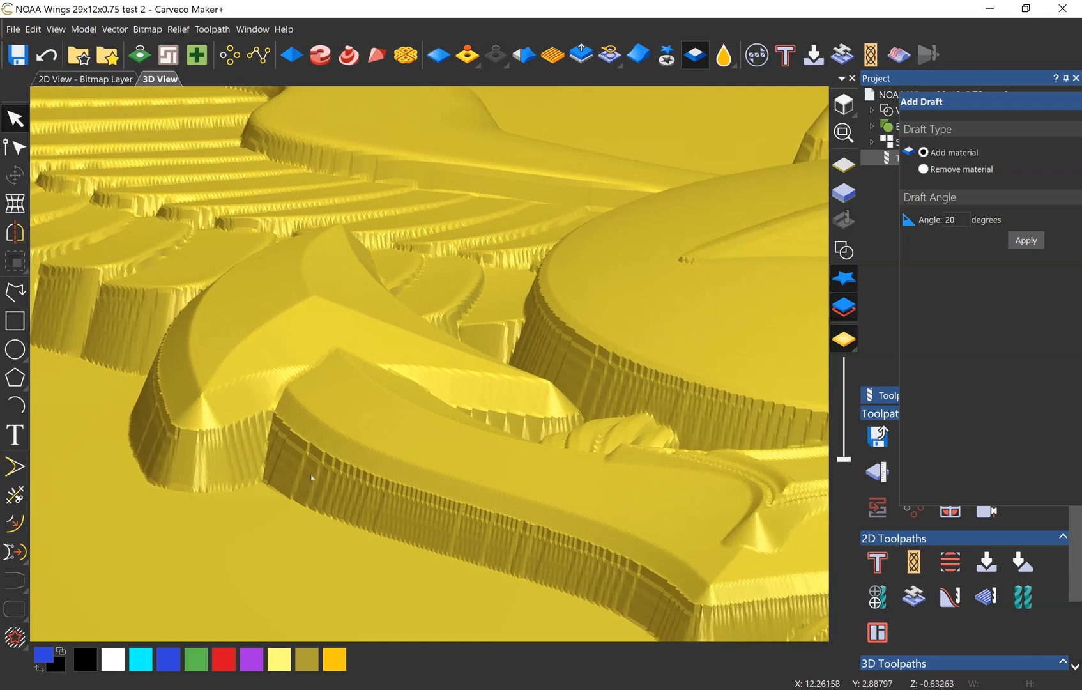
{"action": "left_click_drag", "start_coordinate": [311, 476], "coordinate": [322, 542]}
{"action": "middle_click_drag", "start_coordinate": [512, 487], "coordinate": [379, 493]}
Step: Examine the drafted walls in the gaps between the central disc, anchor fluke and rope up close
{"action": "middle_click_drag", "start_coordinate": [401, 307], "coordinate": [279, 355]}
{"action": "scroll", "coordinate": [279, 355], "scroll_direction": "up", "scroll_amount": 2}
{"action": "scroll", "coordinate": [280, 355], "scroll_direction": "up", "scroll_amount": 1}
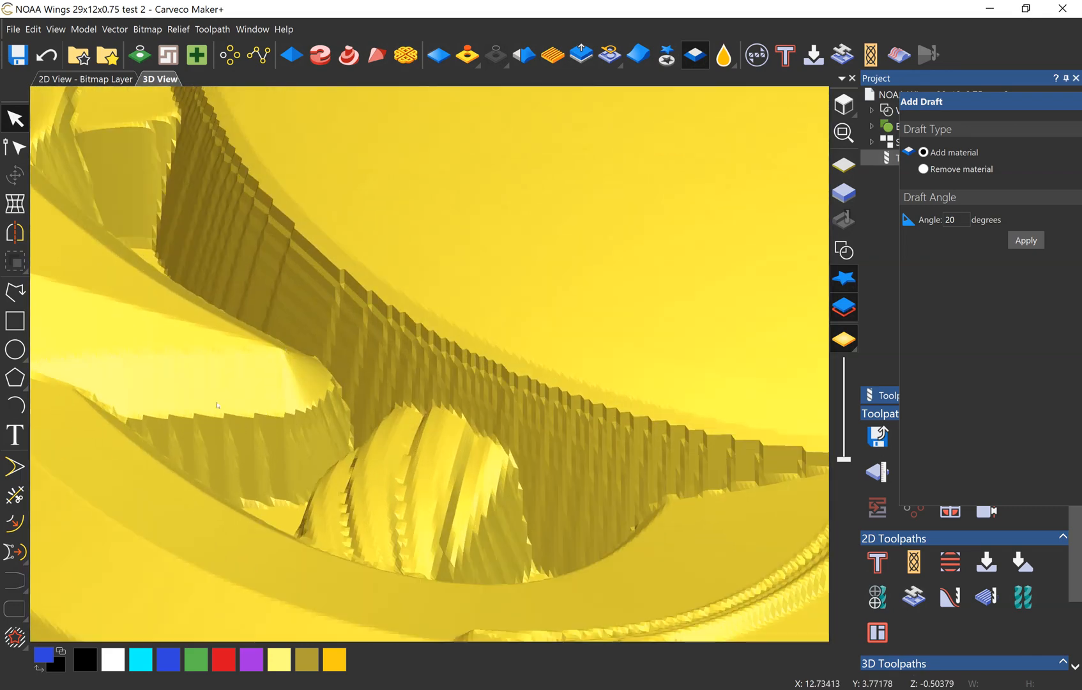
{"action": "left_click_drag", "start_coordinate": [270, 364], "coordinate": [231, 354]}
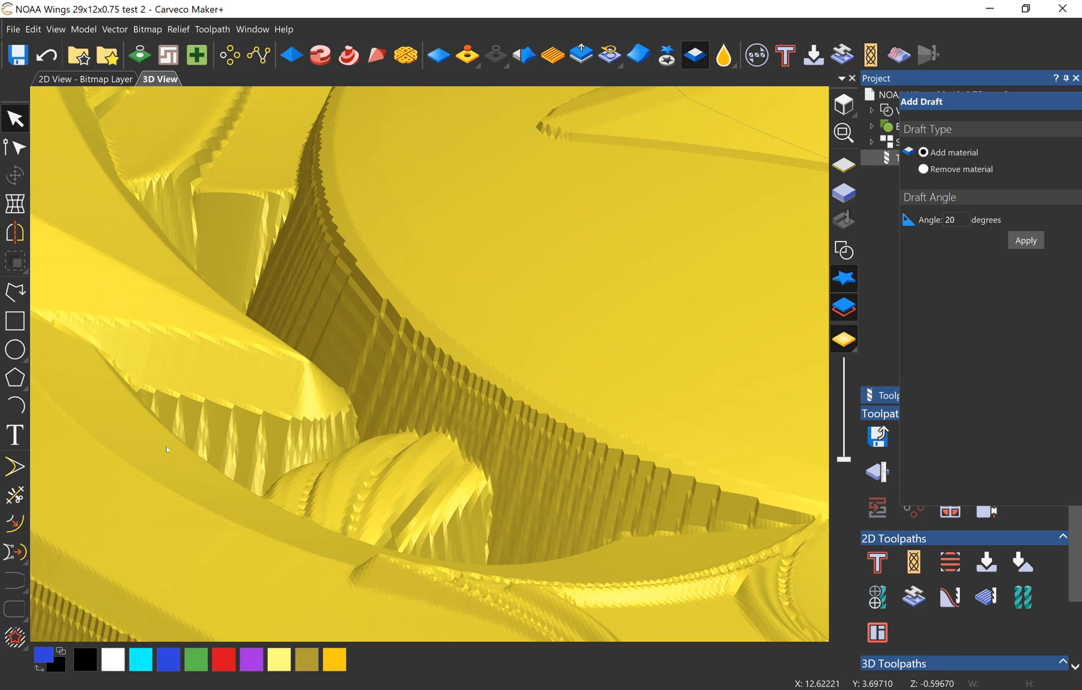
{"action": "scroll", "coordinate": [167, 450], "scroll_direction": "down", "scroll_amount": 4}
{"action": "left_click_drag", "start_coordinate": [307, 332], "coordinate": [324, 409]}
{"action": "scroll", "coordinate": [332, 307], "scroll_direction": "up", "scroll_amount": 3}
{"action": "left_click_drag", "start_coordinate": [331, 312], "coordinate": [321, 288]}
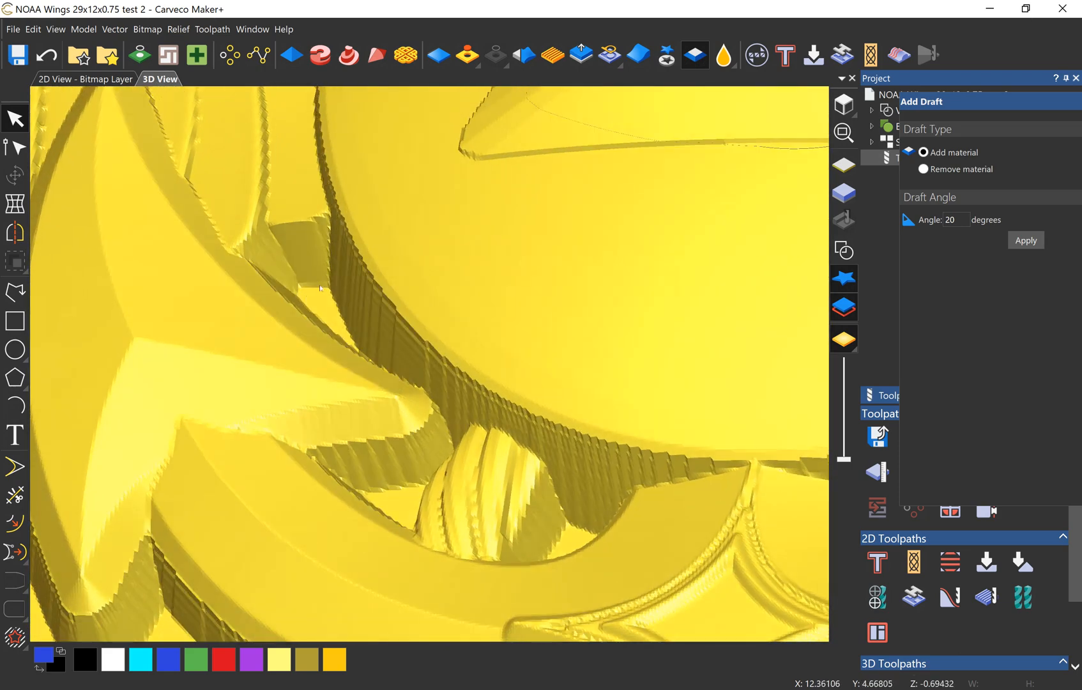
{"action": "left_click_drag", "start_coordinate": [352, 429], "coordinate": [398, 478]}
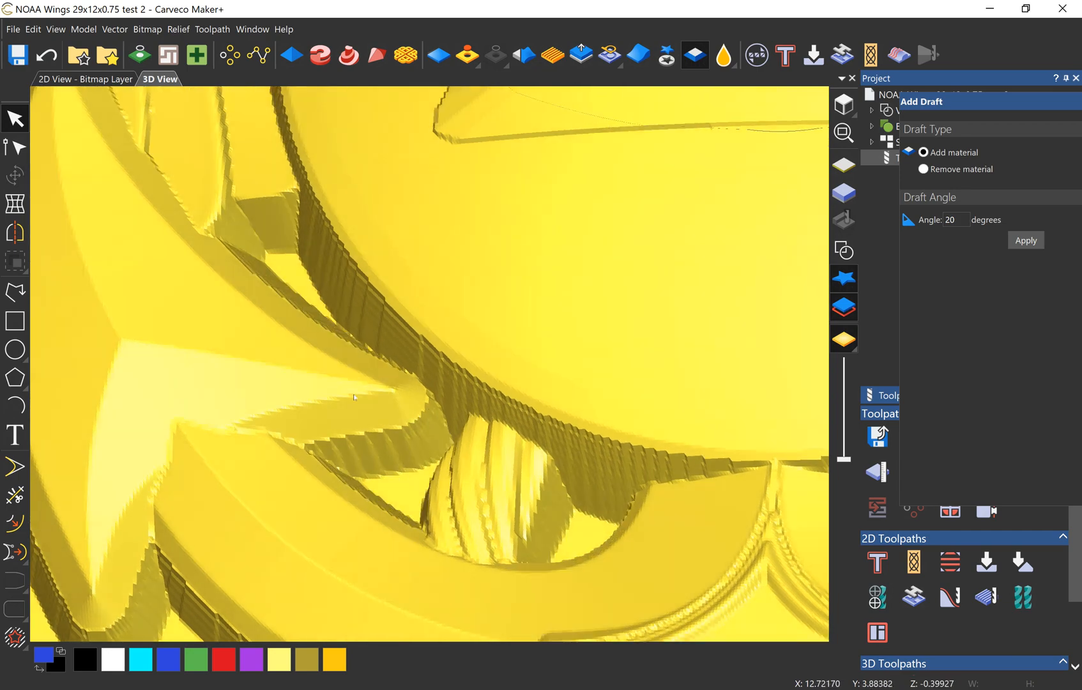
{"action": "left_click_drag", "start_coordinate": [376, 373], "coordinate": [312, 286]}
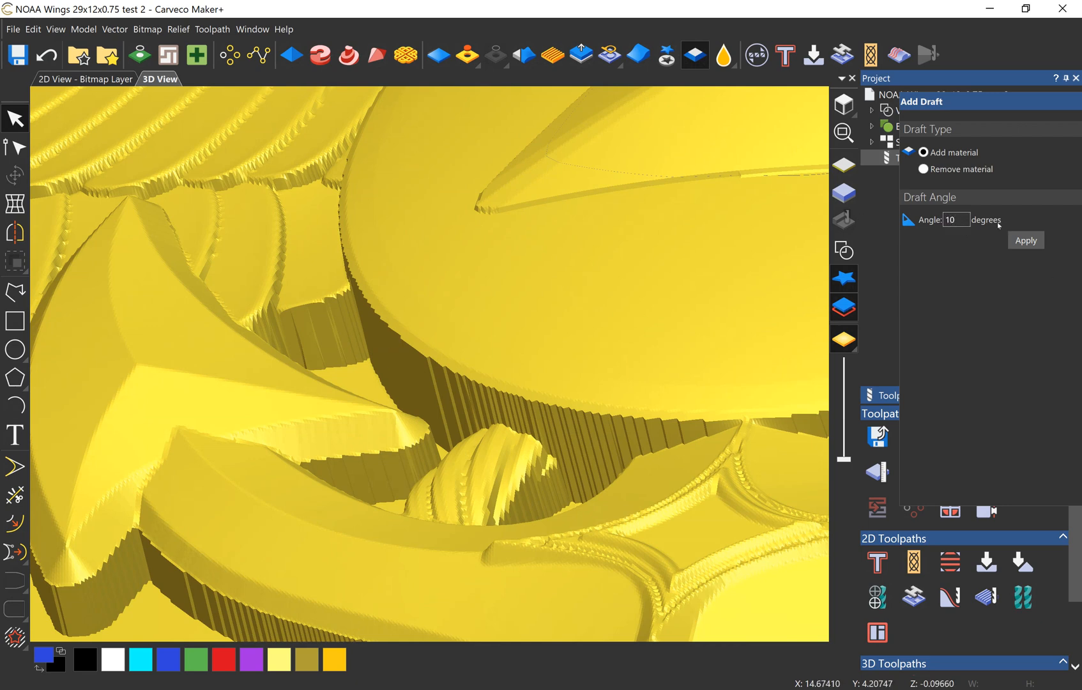
Step: Apply a 10-degree draft that adds material to the relief and check the anchor's and disc's edges
{"action": "left_click", "coordinate": [1038, 243]}
{"action": "left_click_drag", "start_coordinate": [322, 434], "coordinate": [299, 476]}
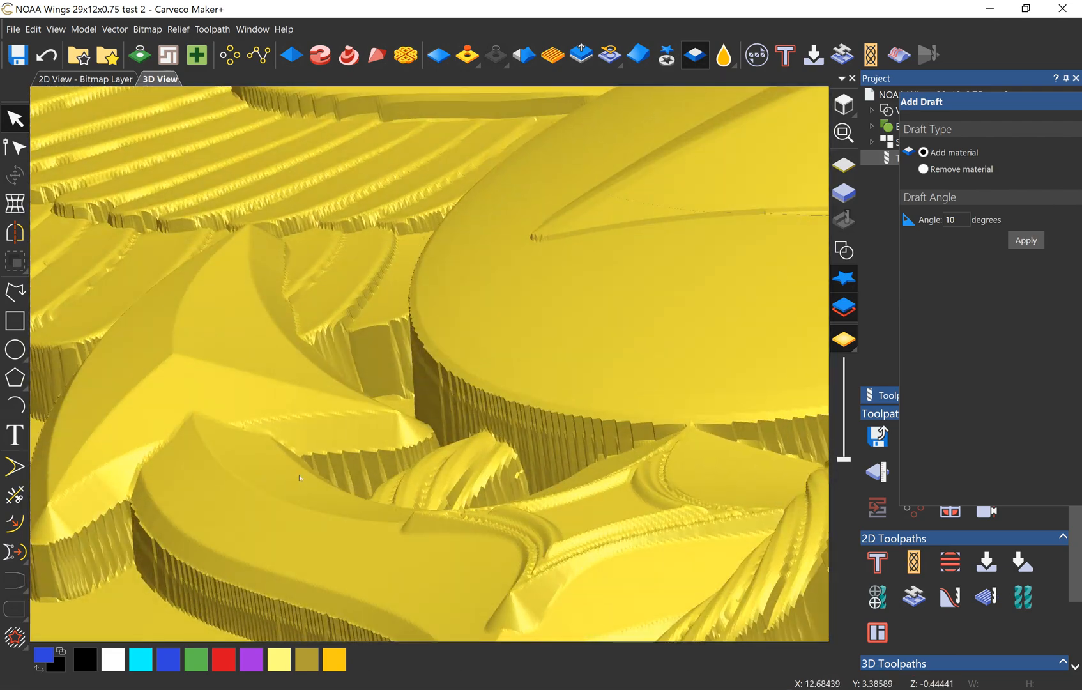
{"action": "scroll", "coordinate": [294, 498], "scroll_direction": "down", "scroll_amount": 5}
{"action": "left_click_drag", "start_coordinate": [280, 550], "coordinate": [591, 371]}
{"action": "scroll", "coordinate": [402, 434], "scroll_direction": "up", "scroll_amount": 3}
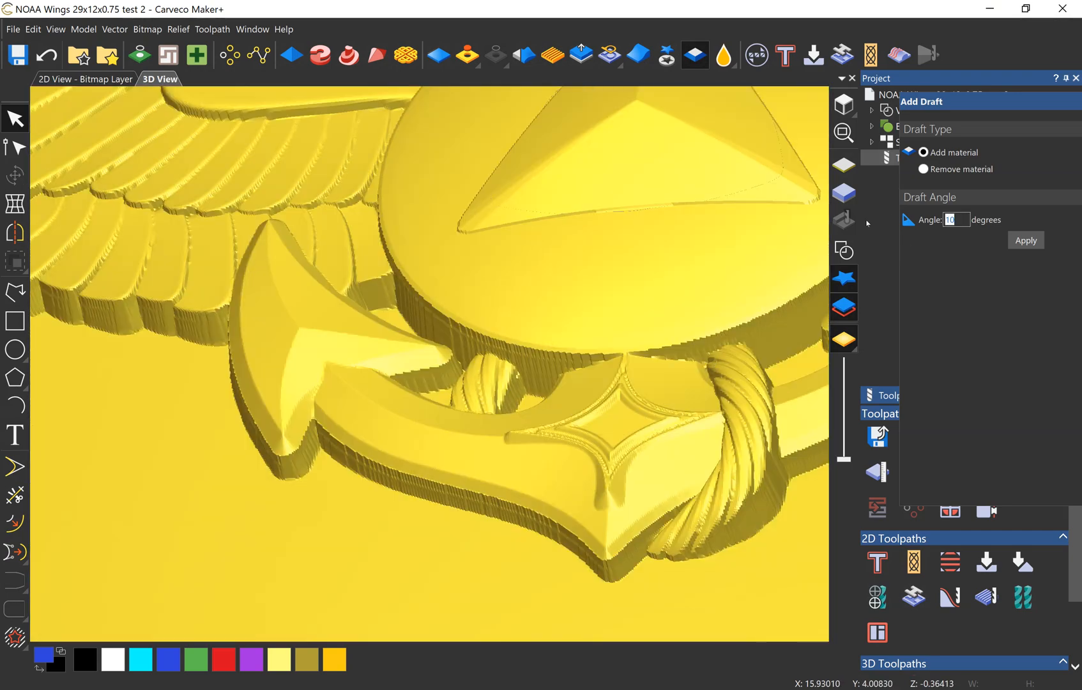
Step: Set the draft angle to 20 degrees and apply it to the relief with material added
{"action": "left_click", "coordinate": [1026, 240]}
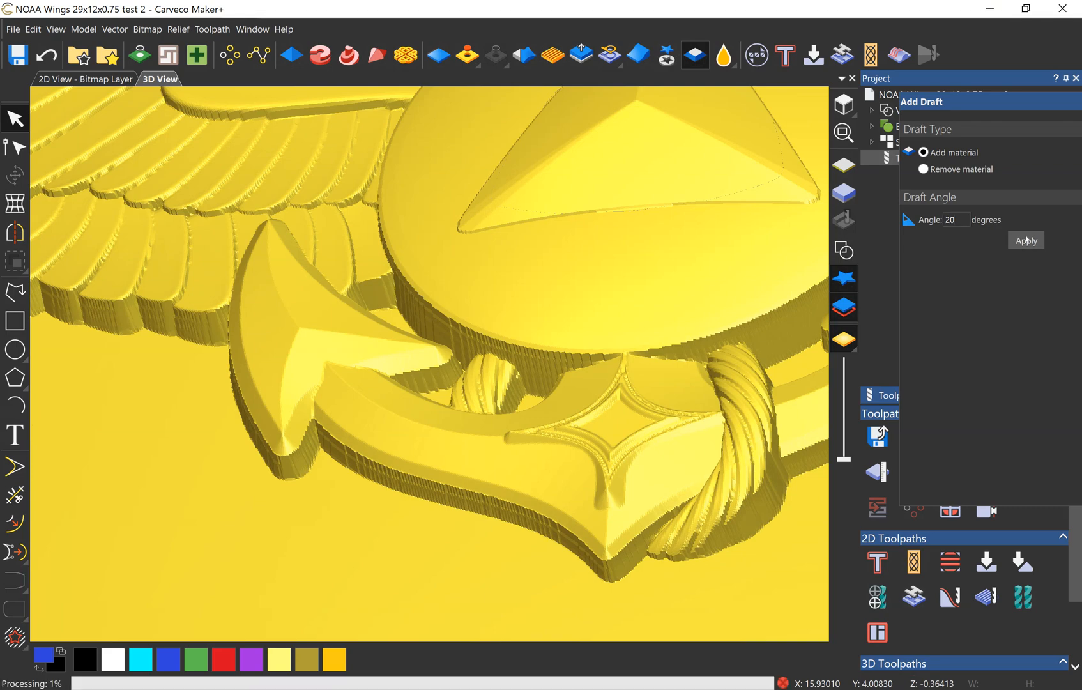
{"action": "scroll", "coordinate": [364, 340], "scroll_direction": "up", "scroll_amount": 2}
{"action": "left_click_drag", "start_coordinate": [365, 341], "coordinate": [507, 357]}
Step: Inspect the draft around the anchor's ring, crossbar, lower point and rope from several angles
{"action": "middle_click_drag", "start_coordinate": [512, 214], "coordinate": [486, 516]}
{"action": "scroll", "coordinate": [486, 517], "scroll_direction": "up", "scroll_amount": 7}
{"action": "left_click_drag", "start_coordinate": [486, 517], "coordinate": [562, 376]}
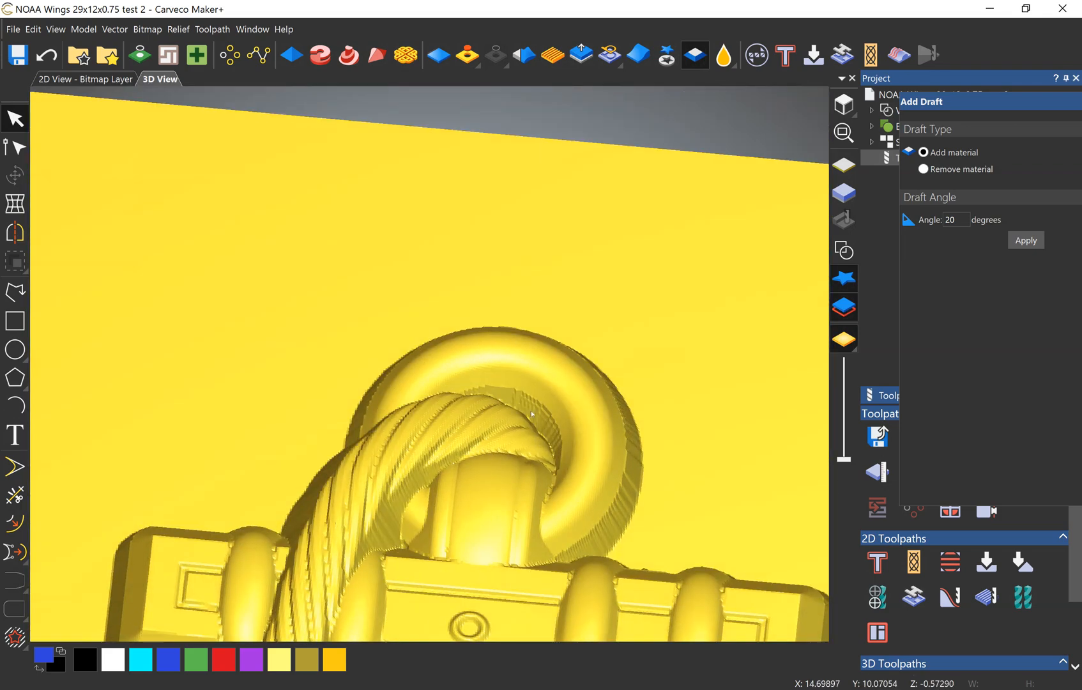
{"action": "left_click_drag", "start_coordinate": [532, 413], "coordinate": [581, 484]}
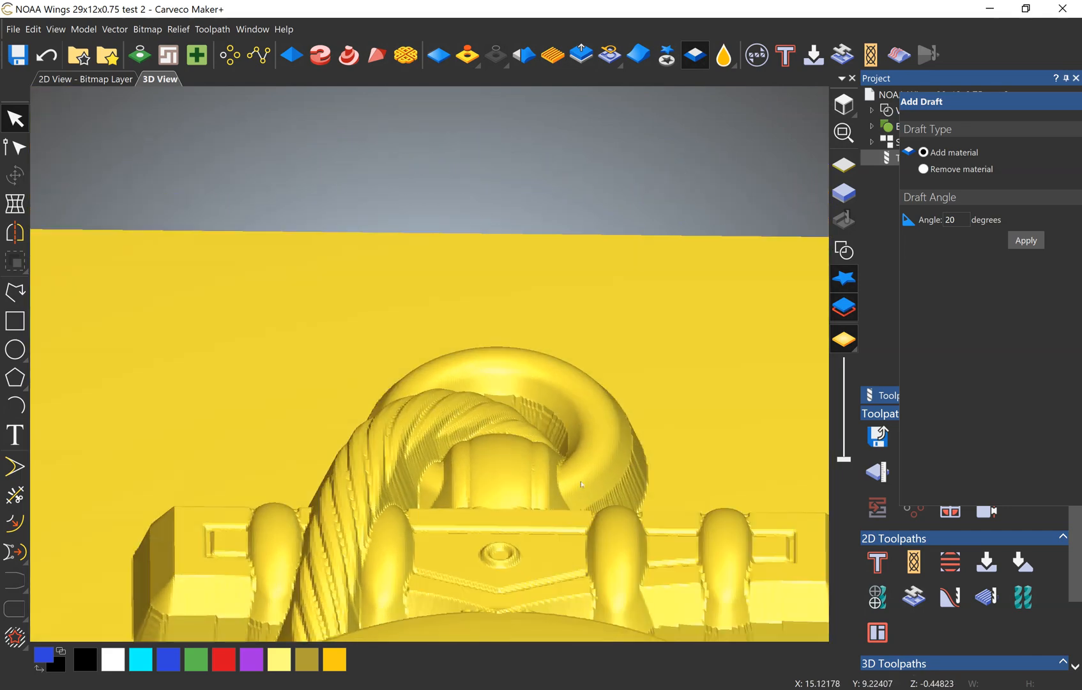
{"action": "scroll", "coordinate": [581, 484], "scroll_direction": "down", "scroll_amount": 5}
{"action": "scroll", "coordinate": [459, 559], "scroll_direction": "up", "scroll_amount": 4}
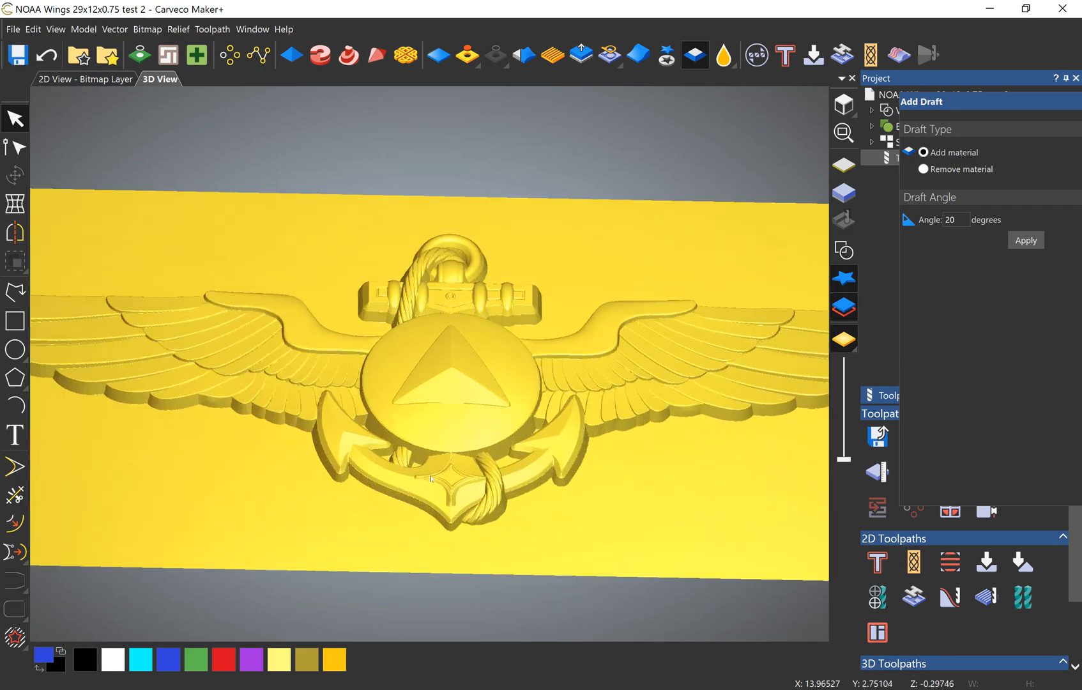
{"action": "scroll", "coordinate": [431, 478], "scroll_direction": "up", "scroll_amount": 4}
{"action": "left_click_drag", "start_coordinate": [431, 478], "coordinate": [401, 451]}
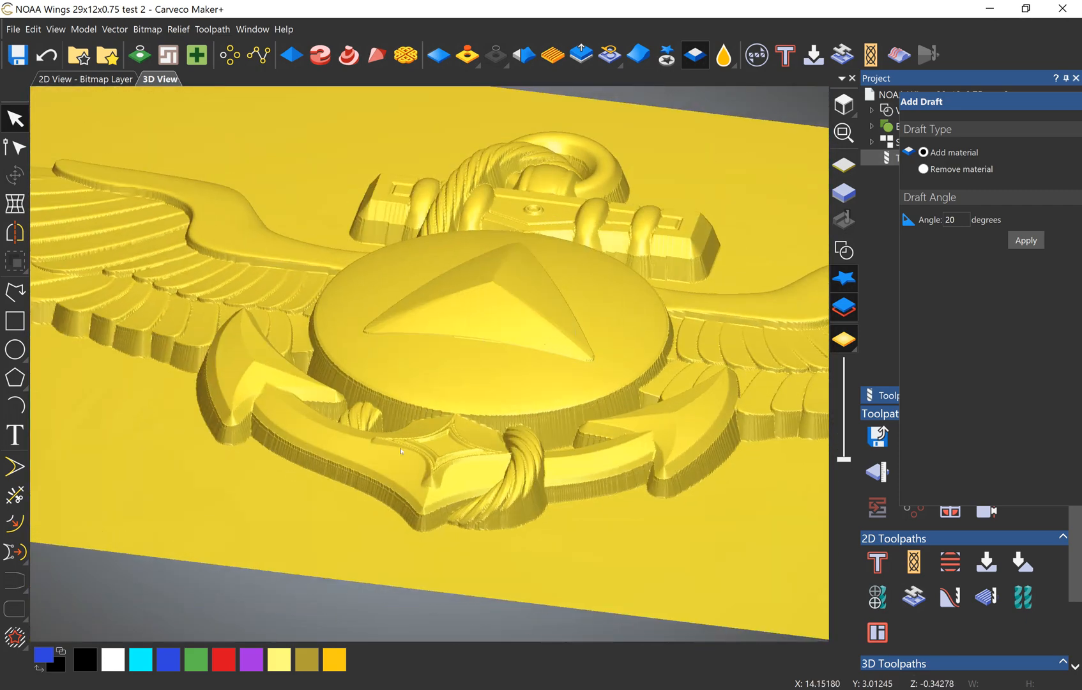
{"action": "scroll", "coordinate": [447, 497], "scroll_direction": "up", "scroll_amount": 10}
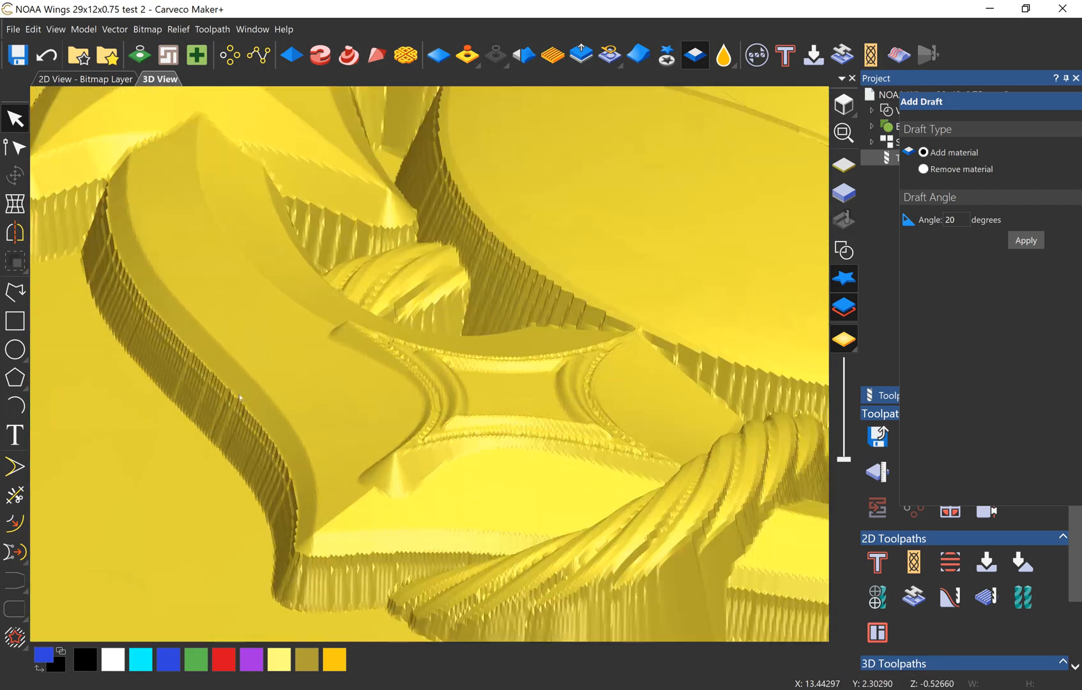
{"action": "scroll", "coordinate": [433, 423], "scroll_direction": "down", "scroll_amount": 10}
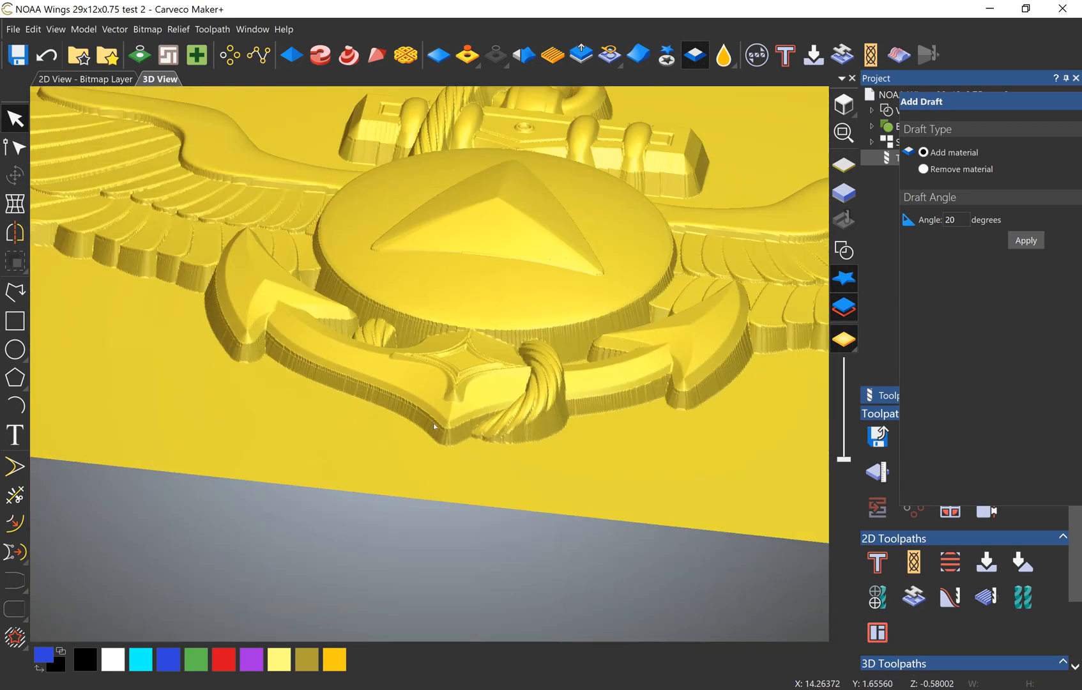
{"action": "left_click_drag", "start_coordinate": [433, 423], "coordinate": [438, 461]}
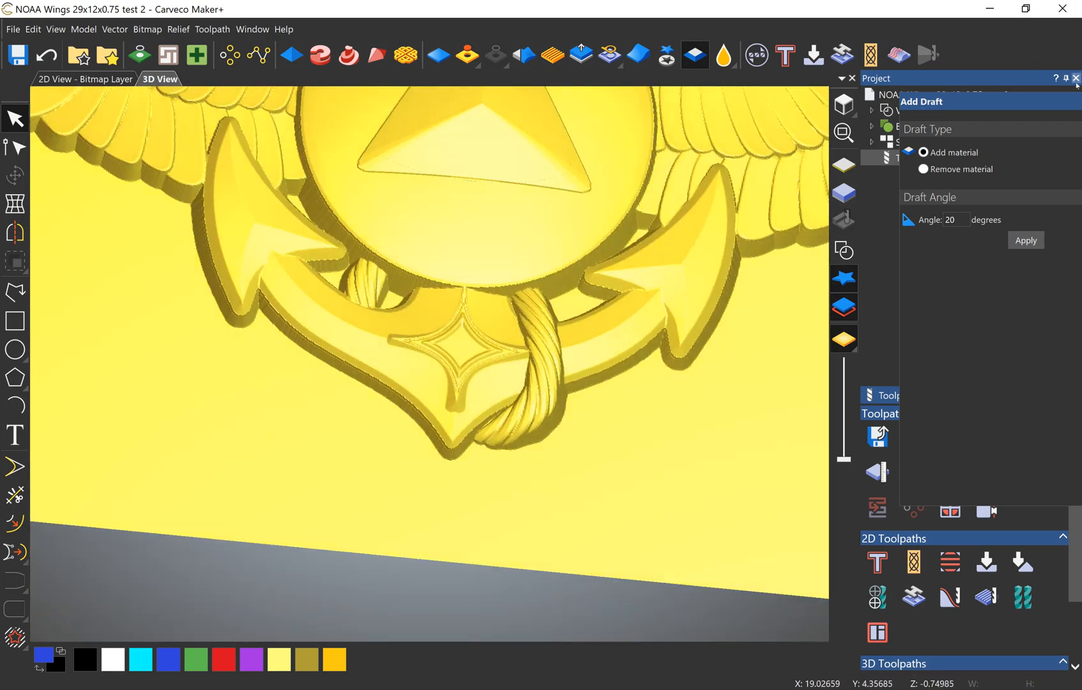
Step: Close the Add Draft settings and review the whole winged anchor relief
{"action": "left_click", "coordinate": [1063, 100]}
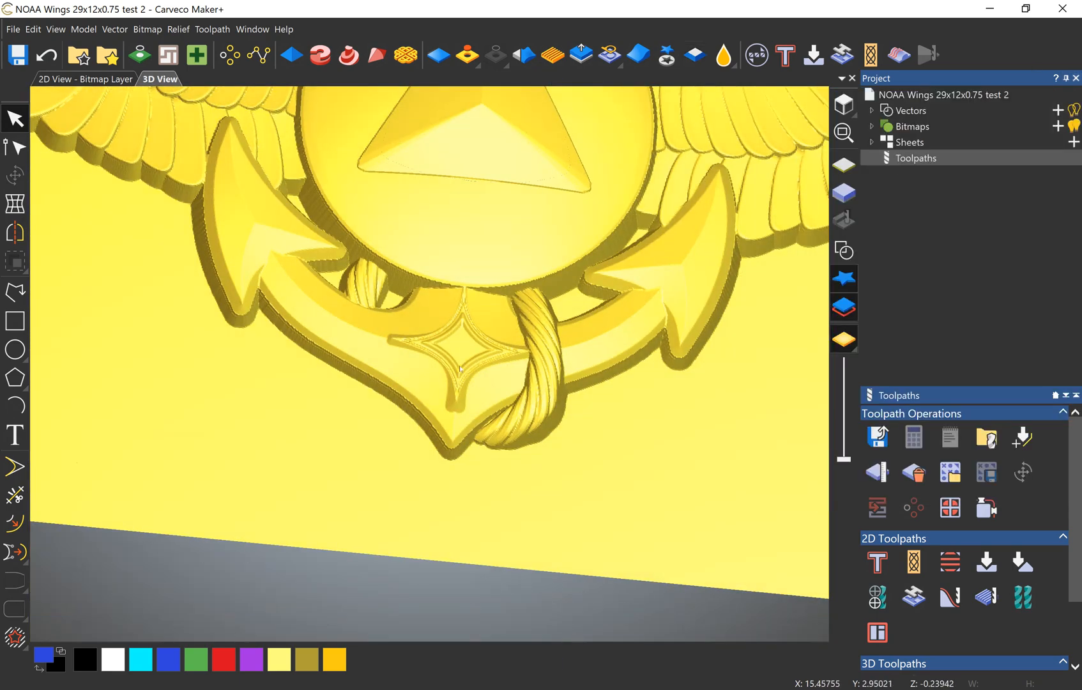
{"action": "scroll", "coordinate": [392, 379], "scroll_direction": "down", "scroll_amount": 8}
{"action": "scroll", "coordinate": [392, 378], "scroll_direction": "up", "scroll_amount": 8}
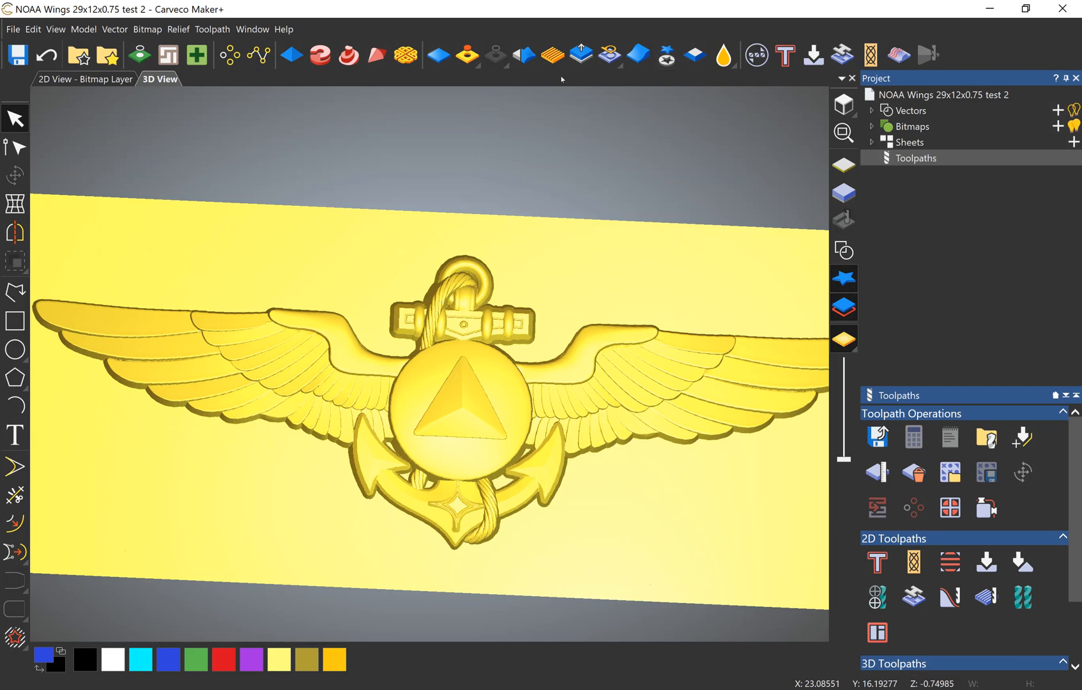
{"action": "scroll", "coordinate": [440, 384], "scroll_direction": "up", "scroll_amount": 4}
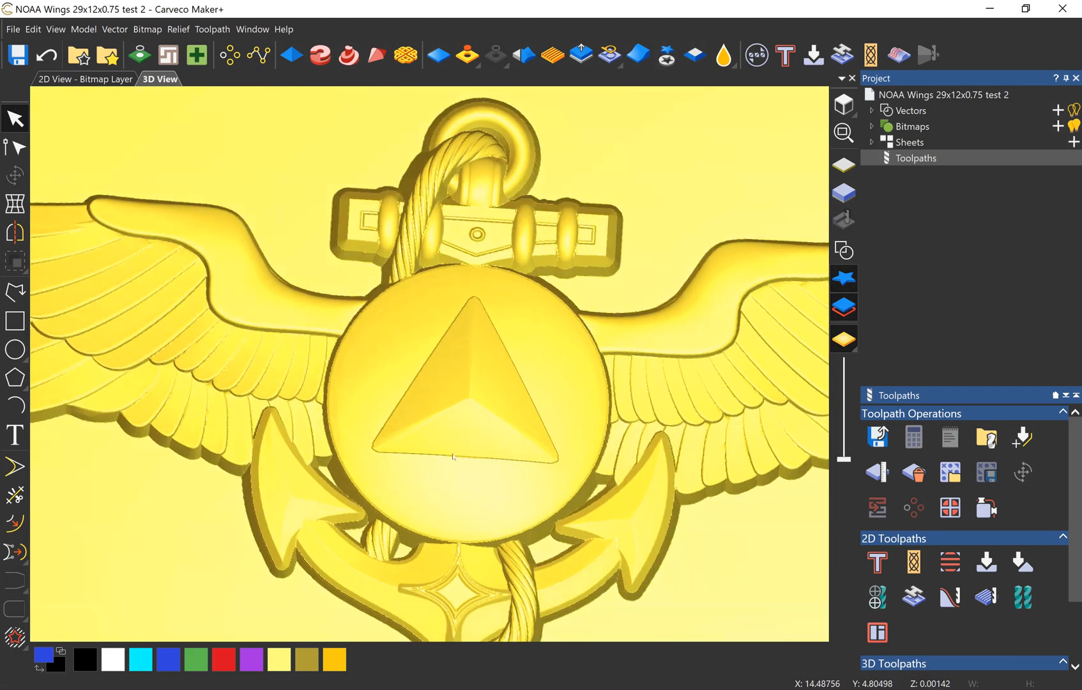